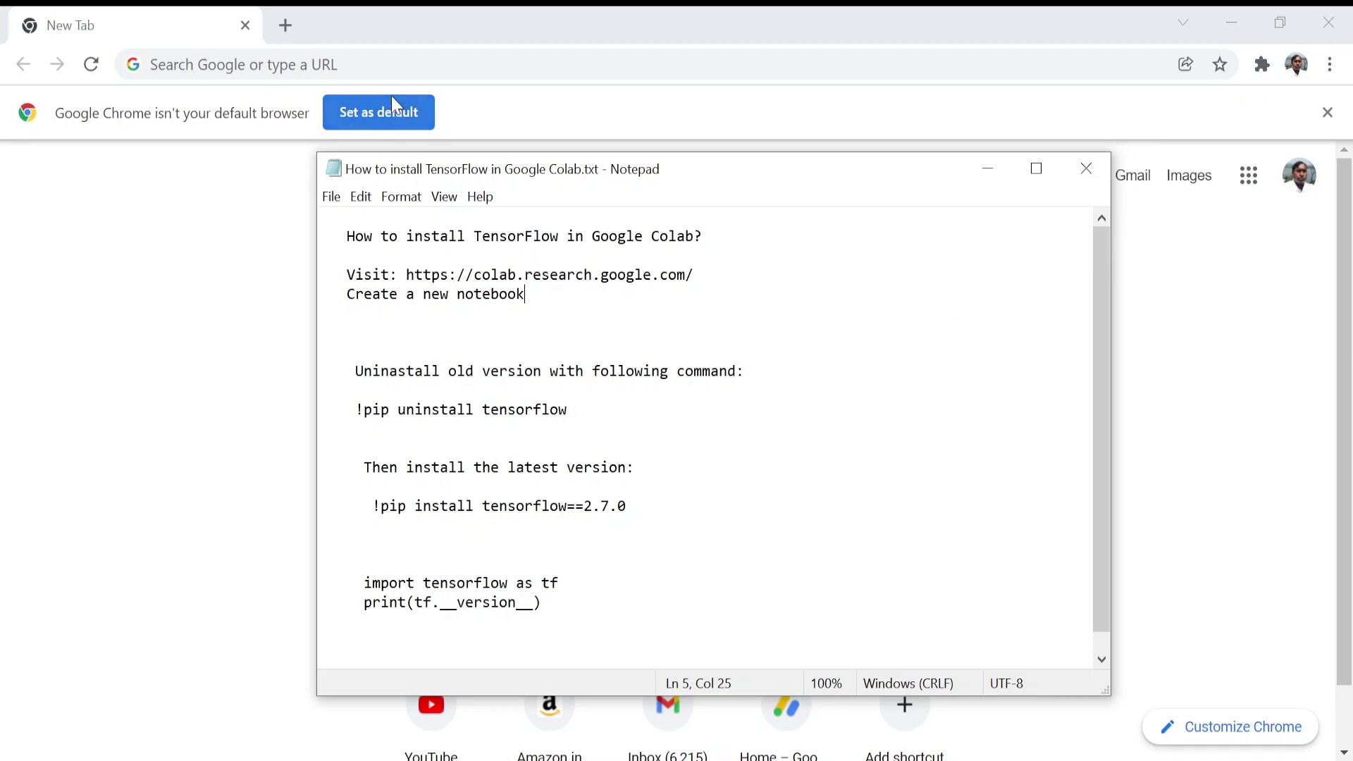
- Search Google for 'google colab' and open the Google Colab site in Chrome
{"action": "left_click", "coordinate": [381, 65]}
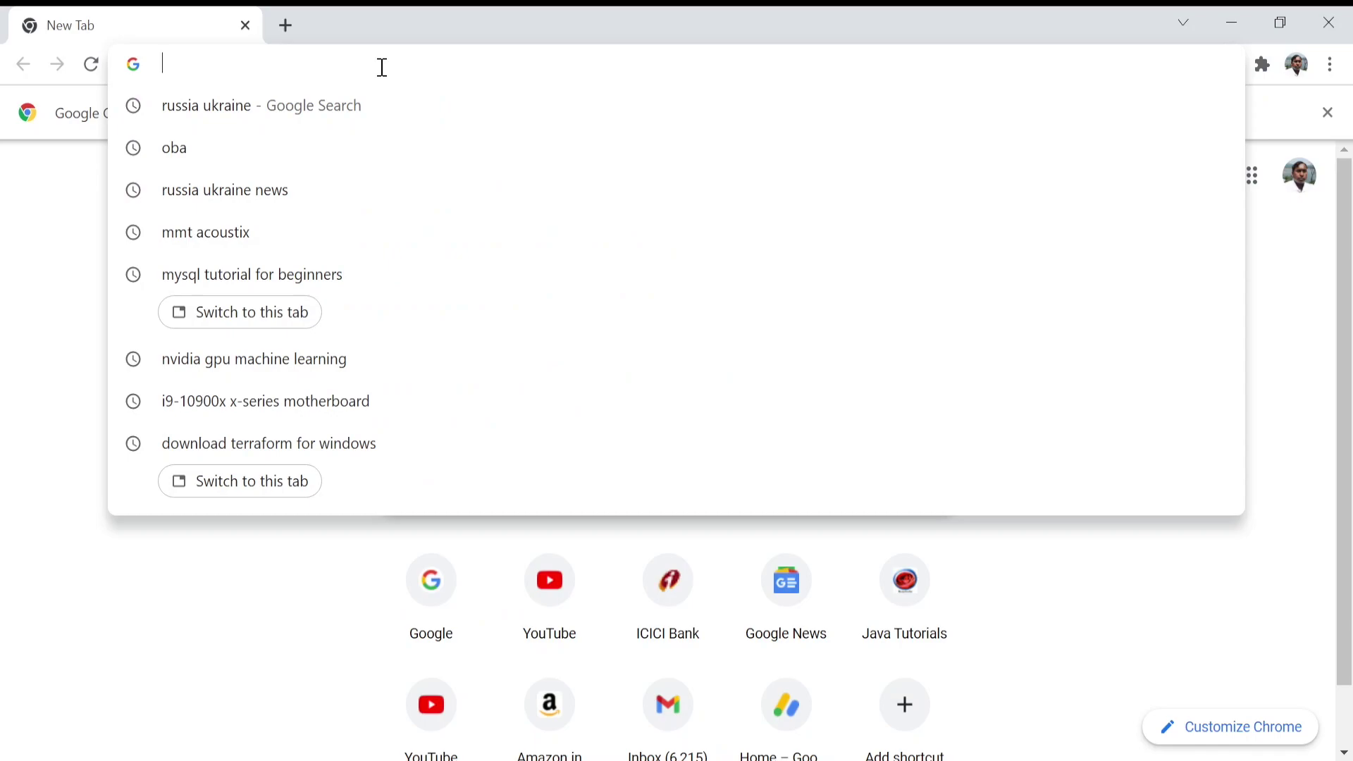
{"action": "type", "text": "google.com"}
{"action": "key", "text": "Return"}
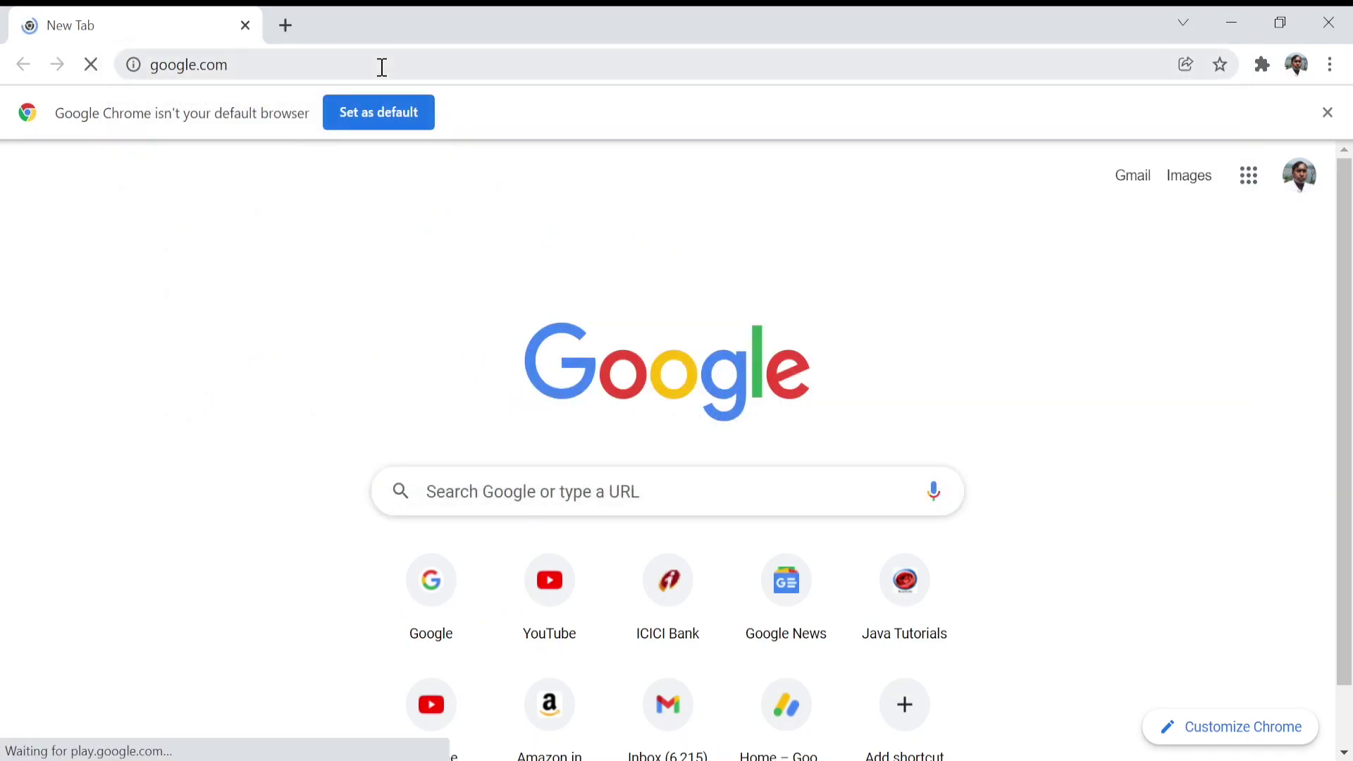
{"action": "type", "text": "f"}
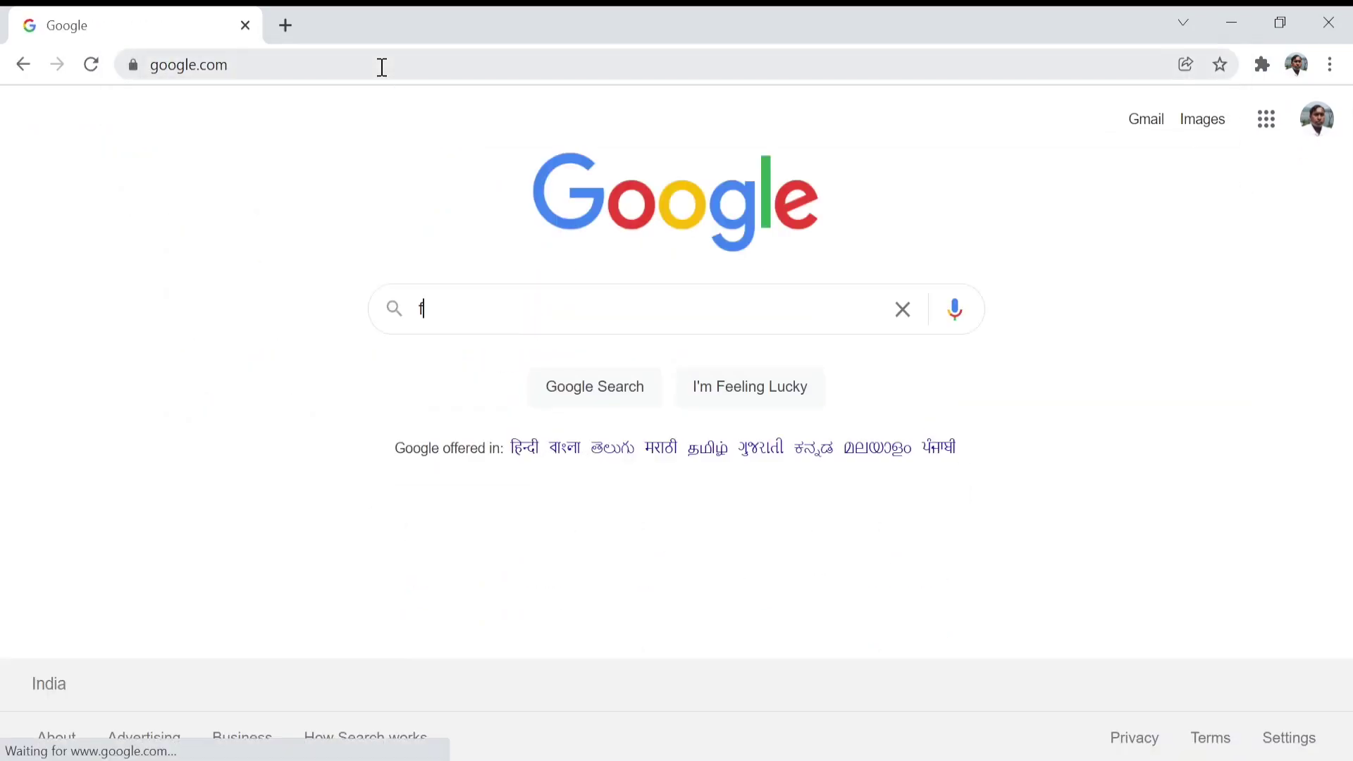
{"action": "key", "text": "BackSpace"}
{"action": "type", "text": "goo"}
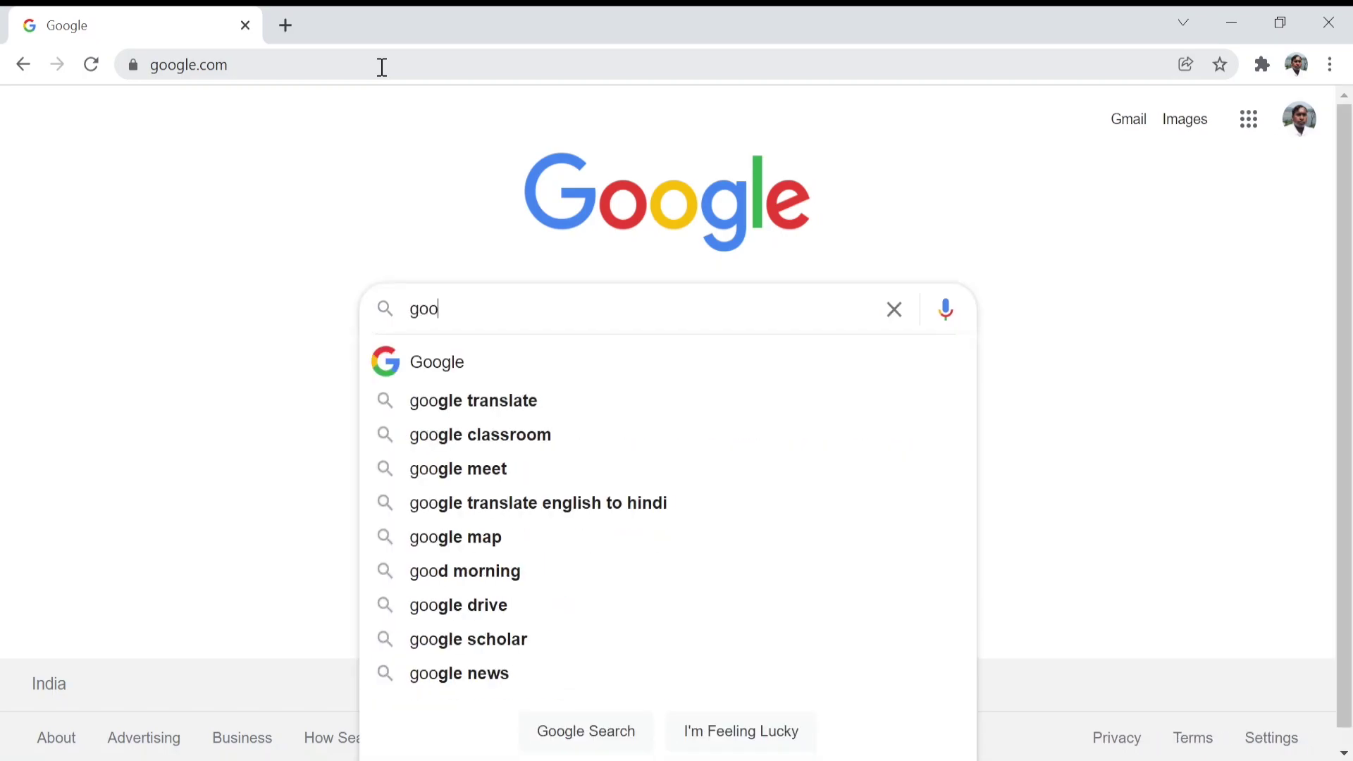
{"action": "type", "text": "gle c"}
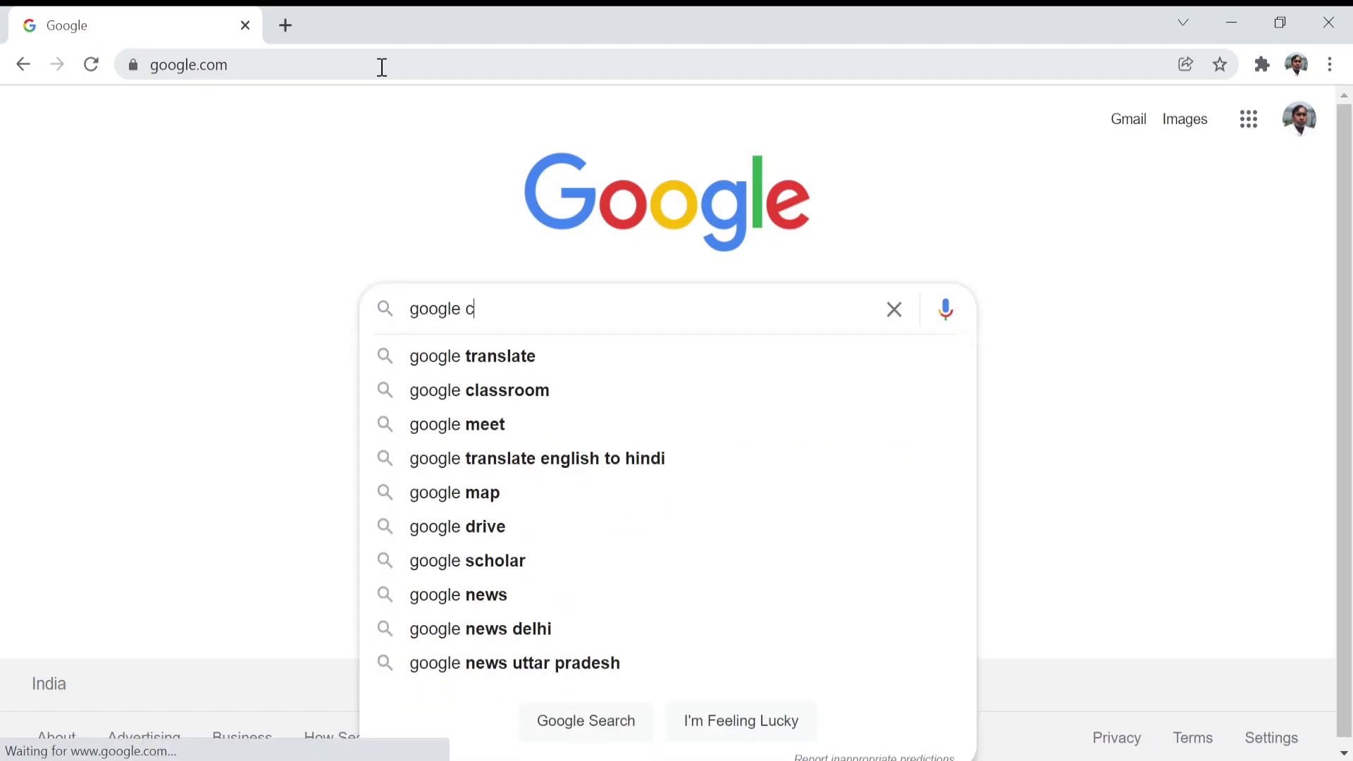
{"action": "type", "text": "olab"}
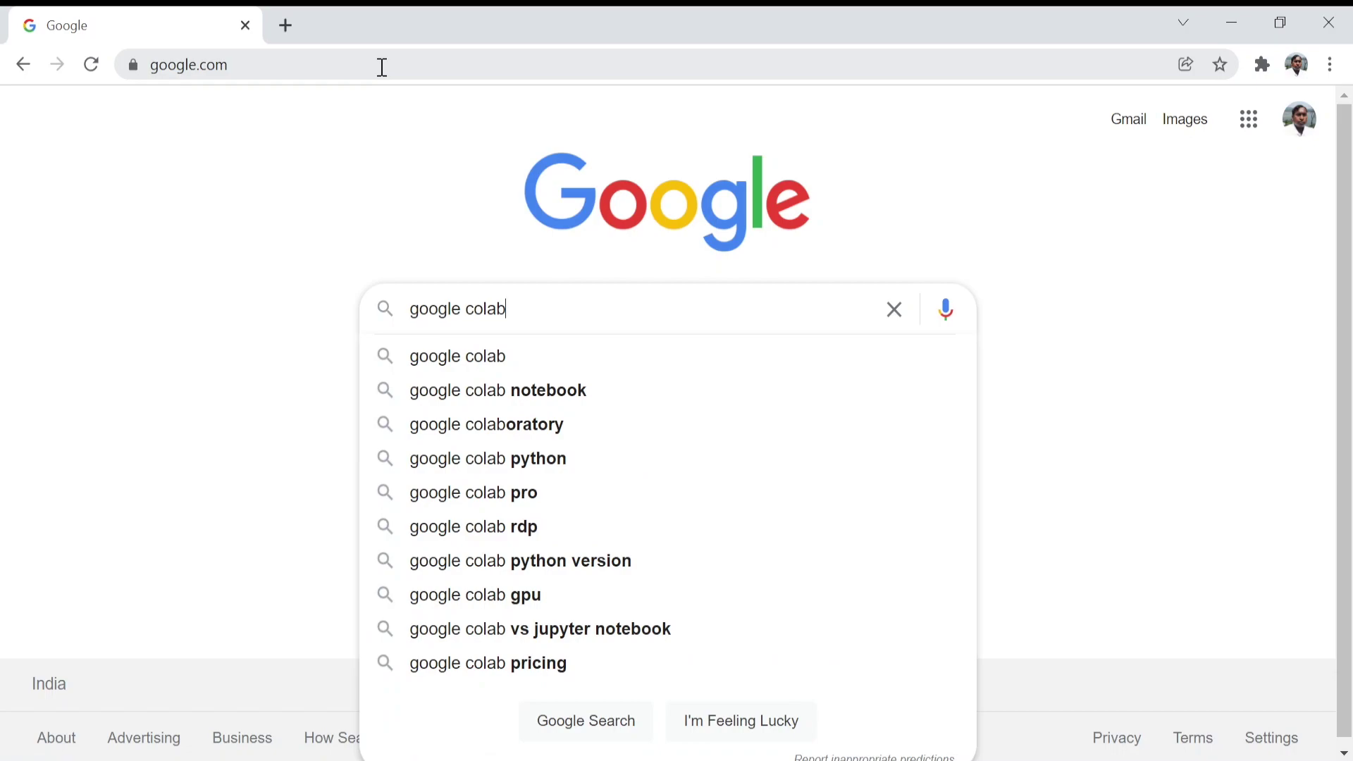
{"action": "left_click", "coordinate": [477, 367]}
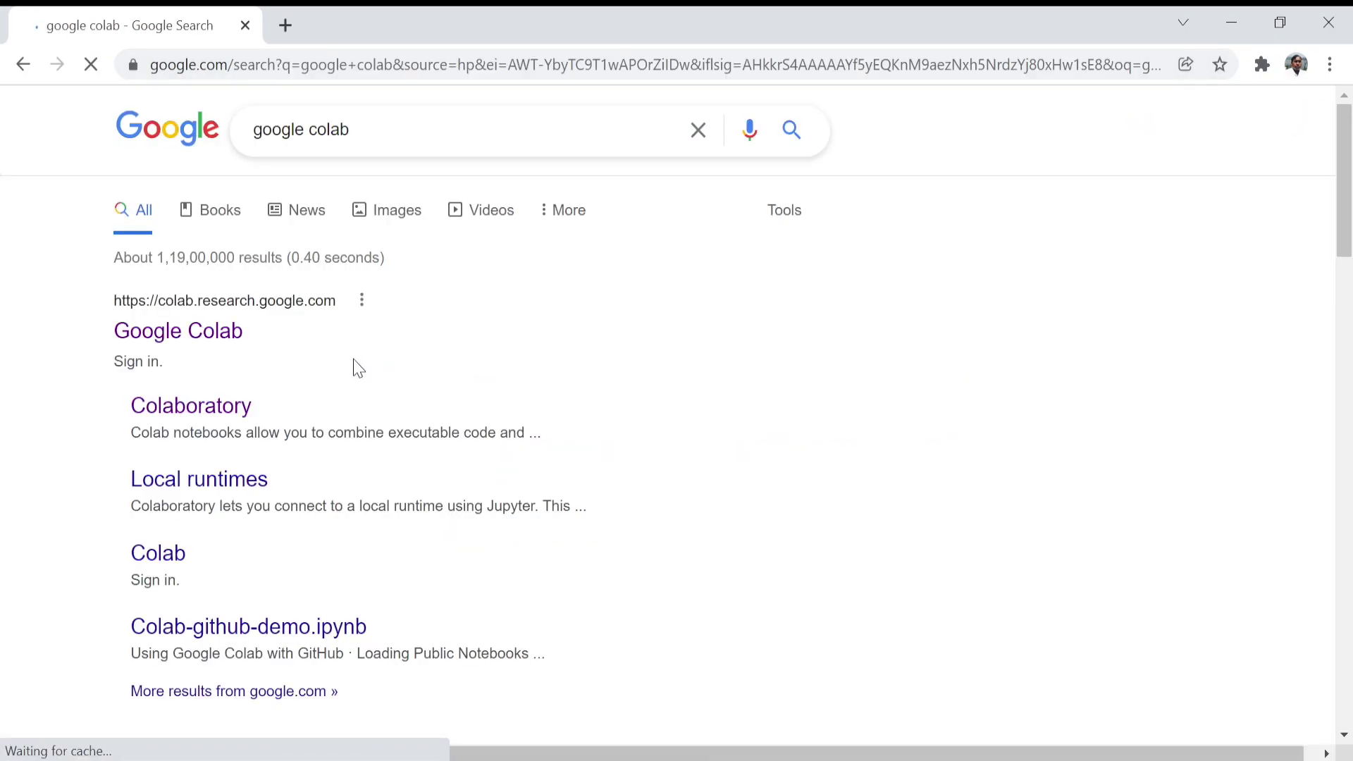
{"action": "left_click", "coordinate": [207, 341]}
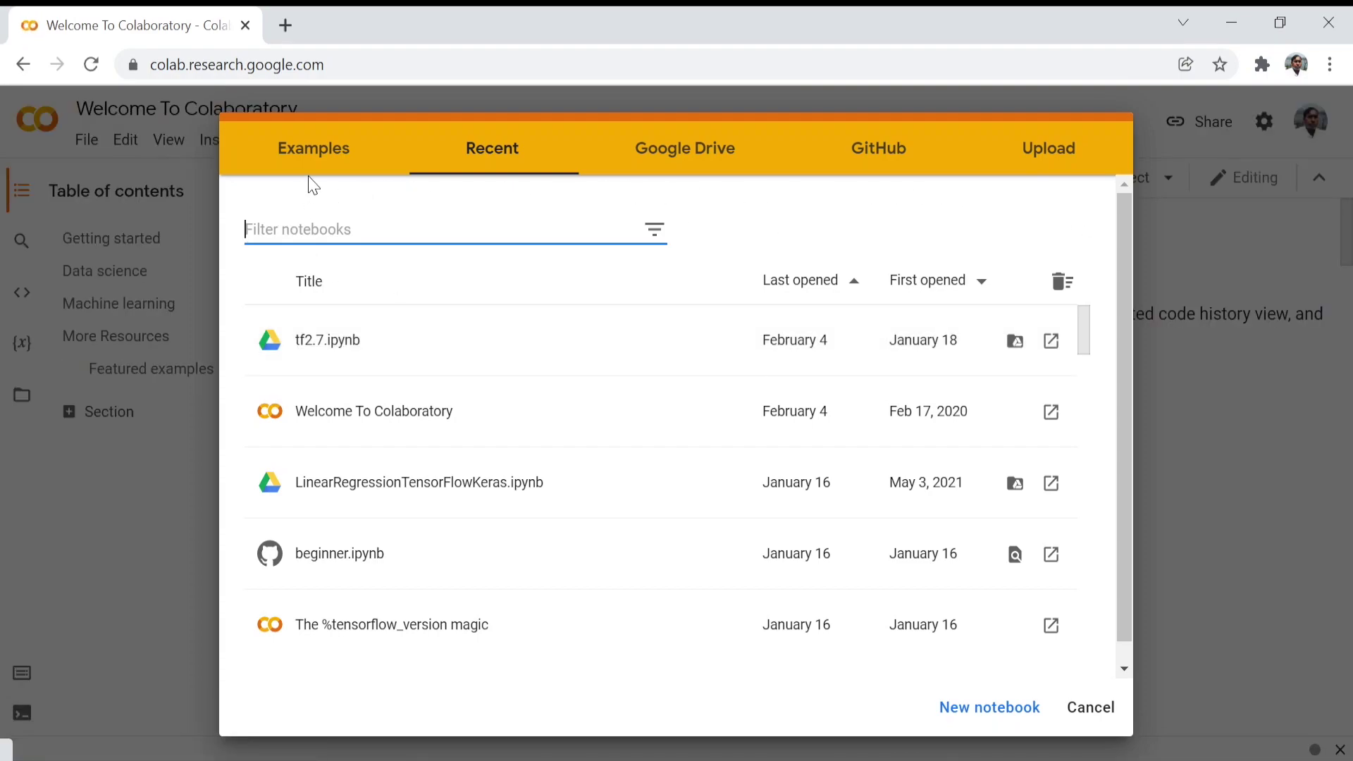
- Create a new notebook and rename it from Untitled1 to 'install tensorflow'
{"action": "left_click", "coordinate": [975, 710]}
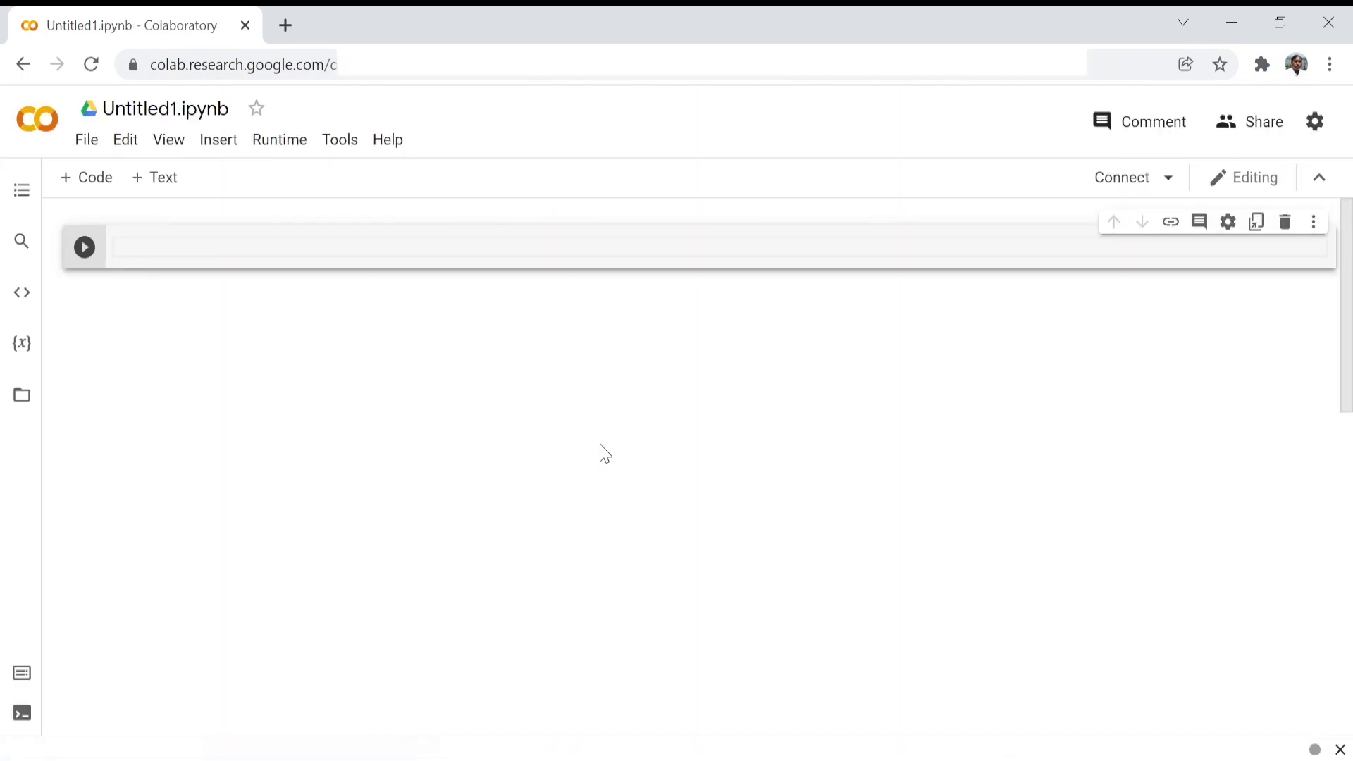
{"action": "left_click", "coordinate": [175, 111]}
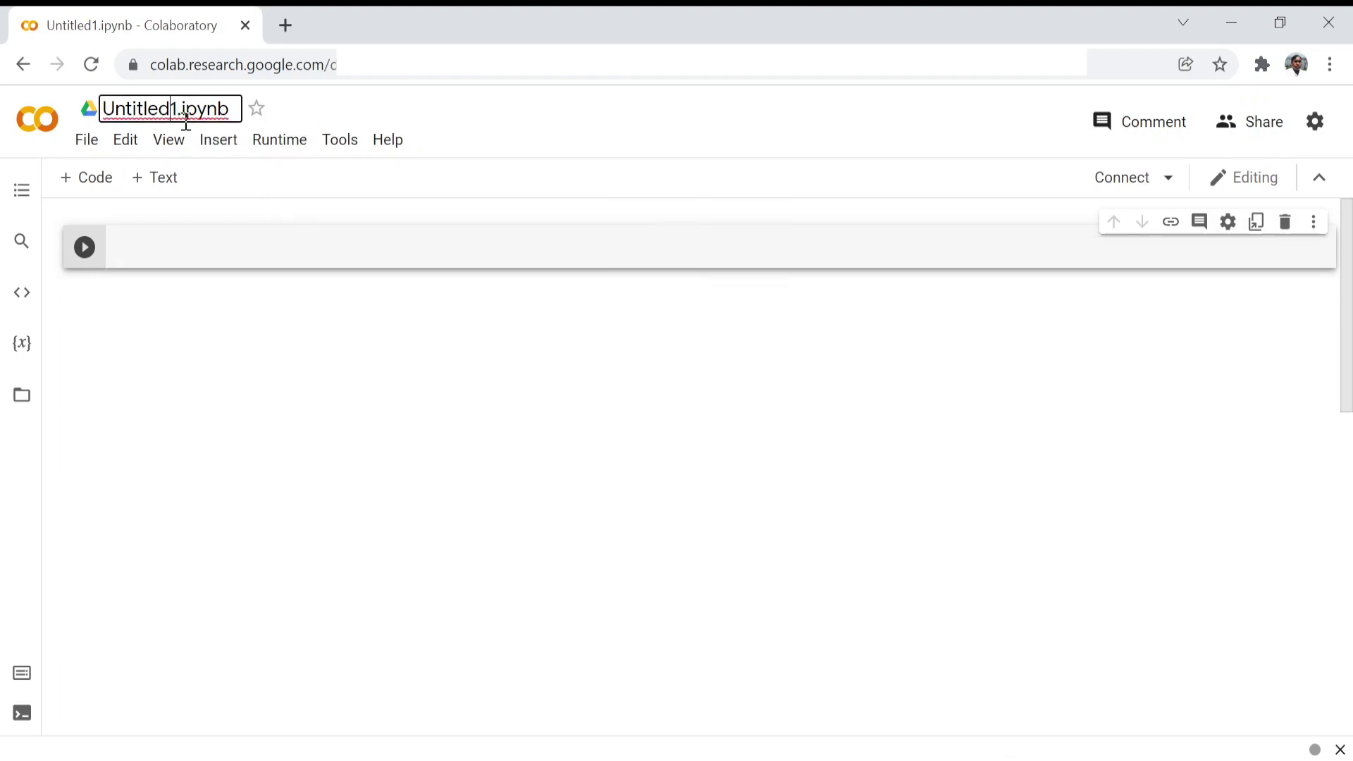
{"action": "left_click_drag", "start_coordinate": [174, 110], "coordinate": [103, 111]}
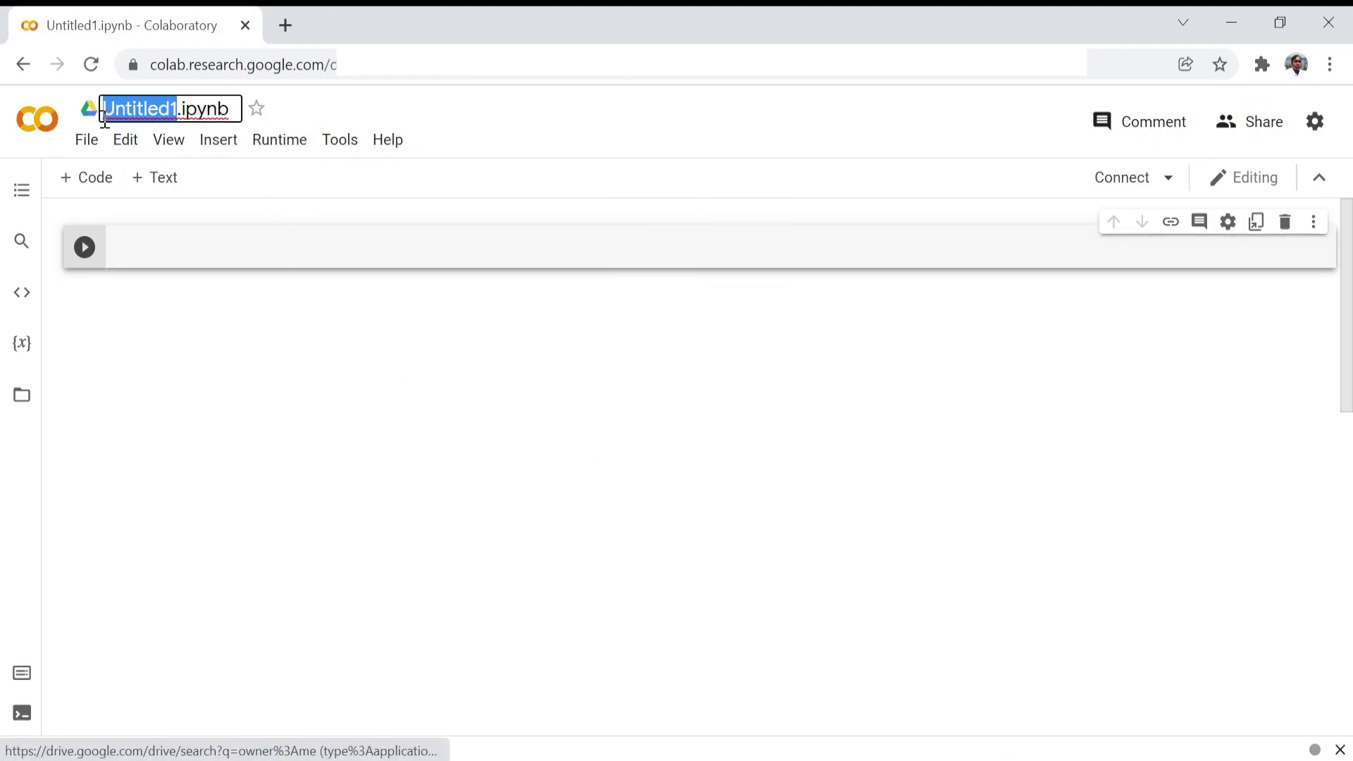
{"action": "type", "text": "in"}
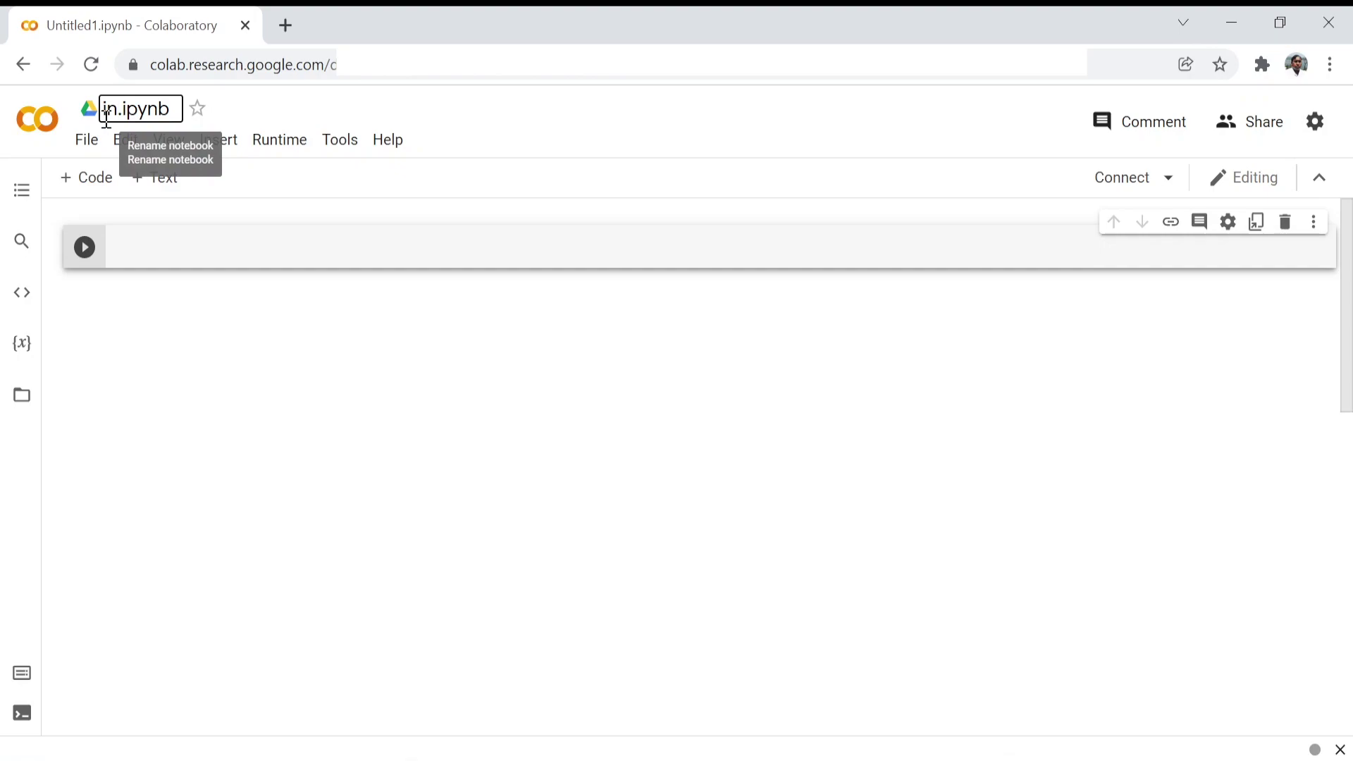
{"action": "type", "text": "stall te"}
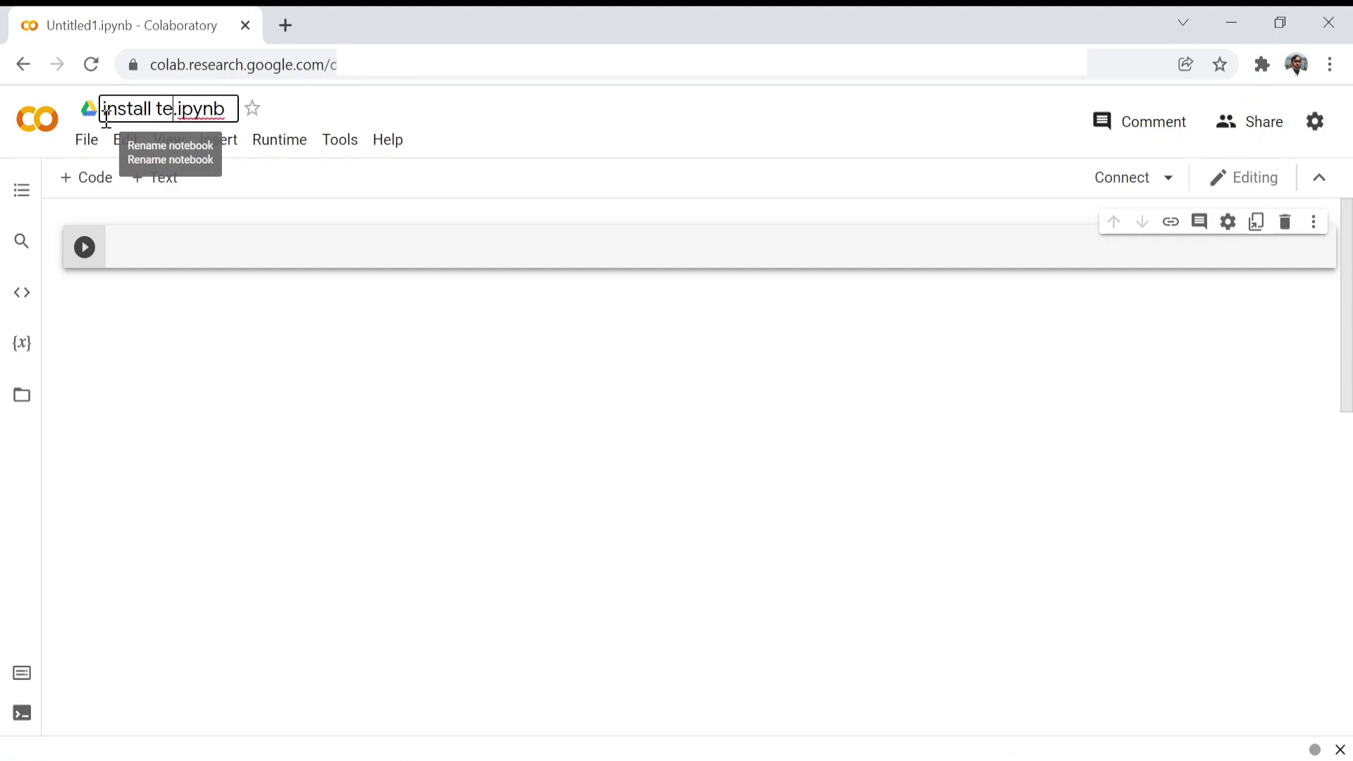
{"action": "type", "text": "nsorflo"}
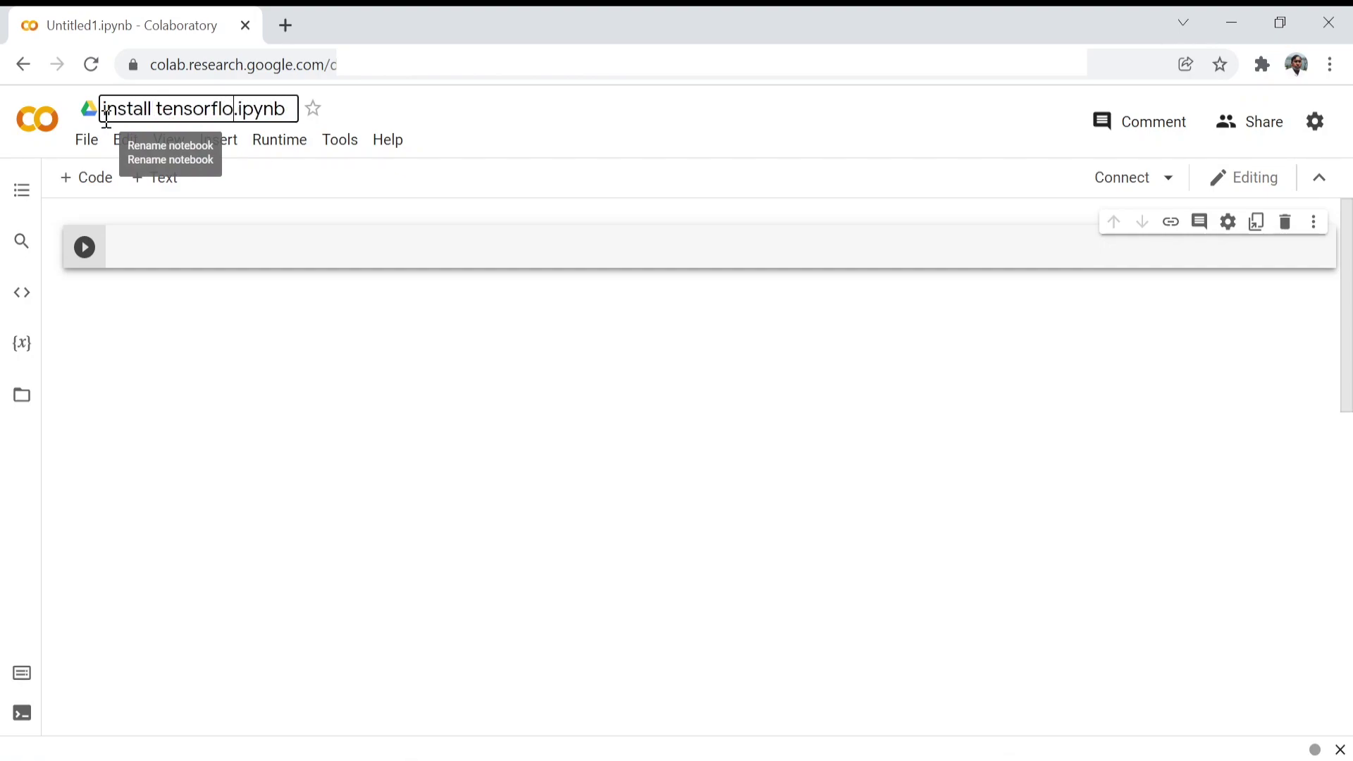
{"action": "type", "text": "w"}
{"action": "key", "text": "Return"}
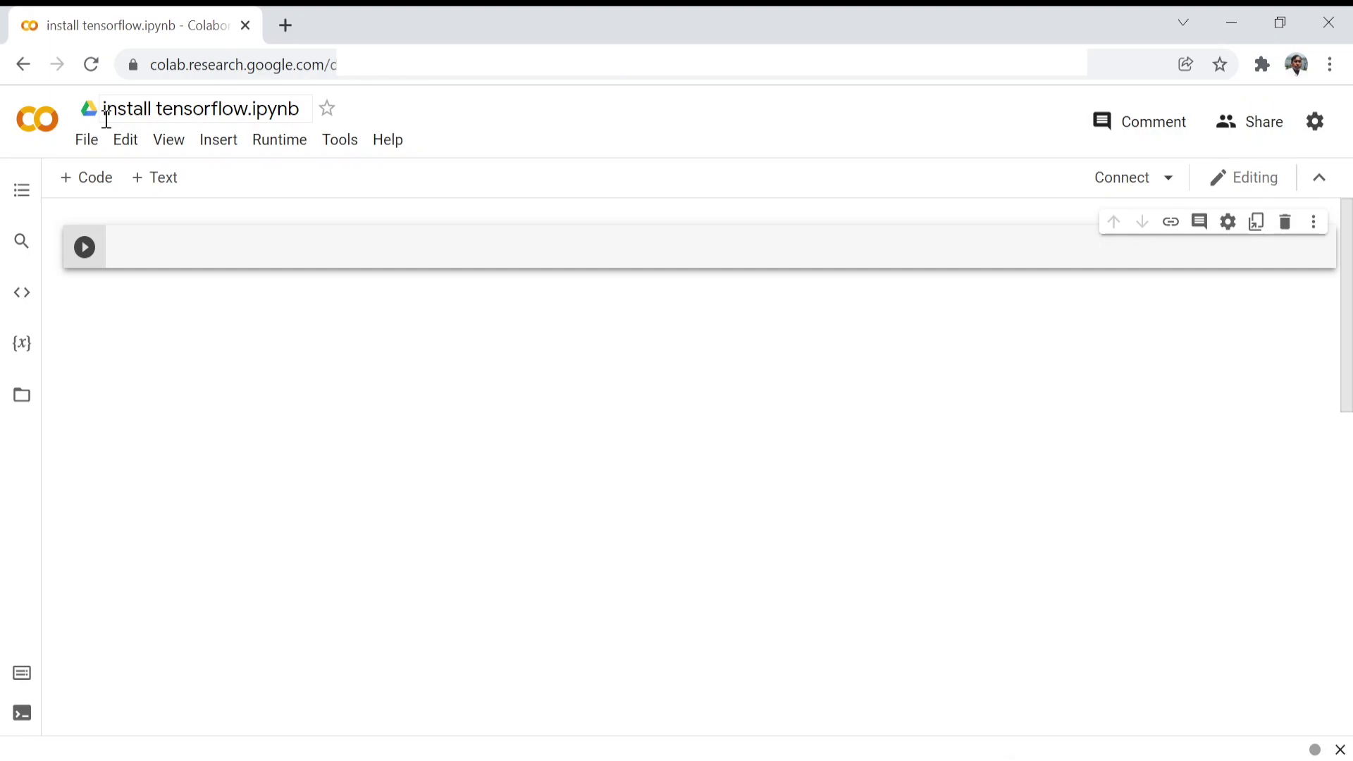
- Connect the notebook's empty code cell to a Python 3 runtime
{"action": "left_click", "coordinate": [223, 240]}
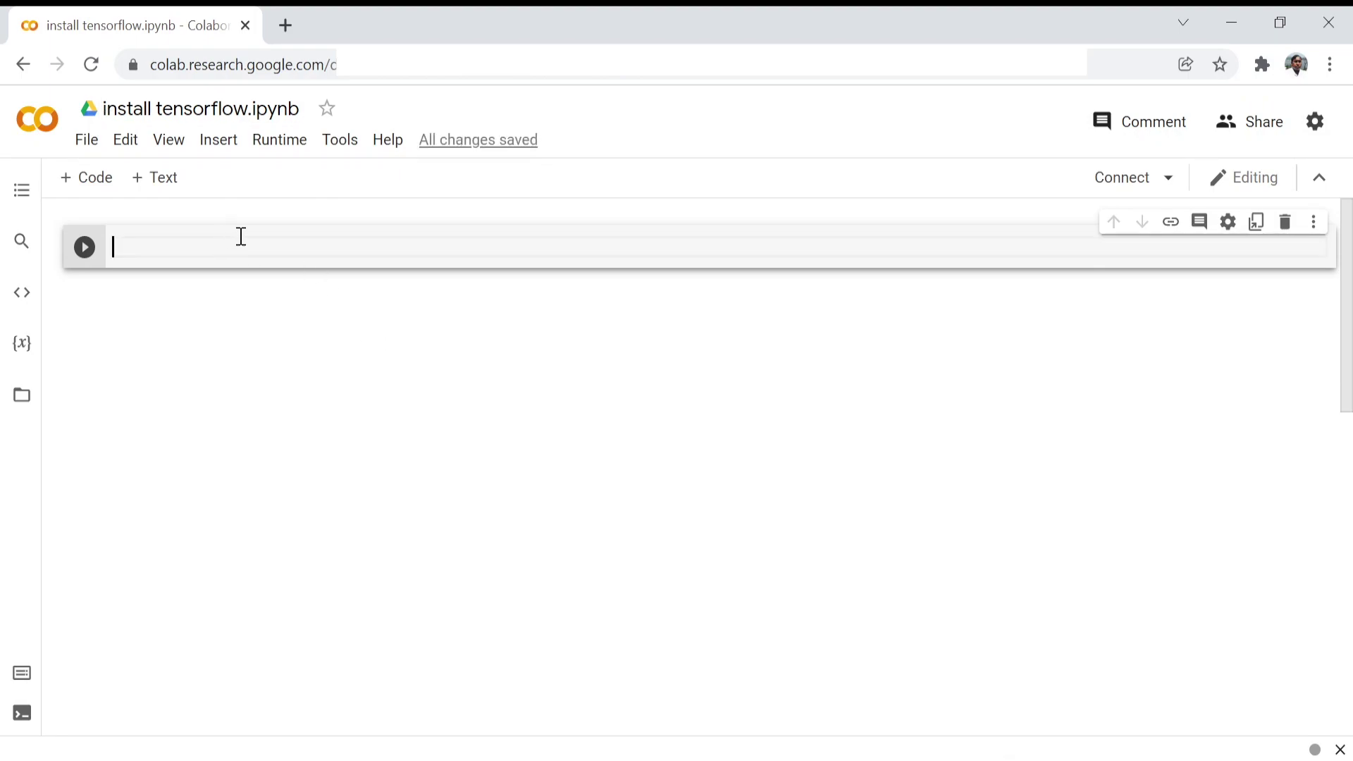
{"action": "left_click", "coordinate": [1110, 190]}
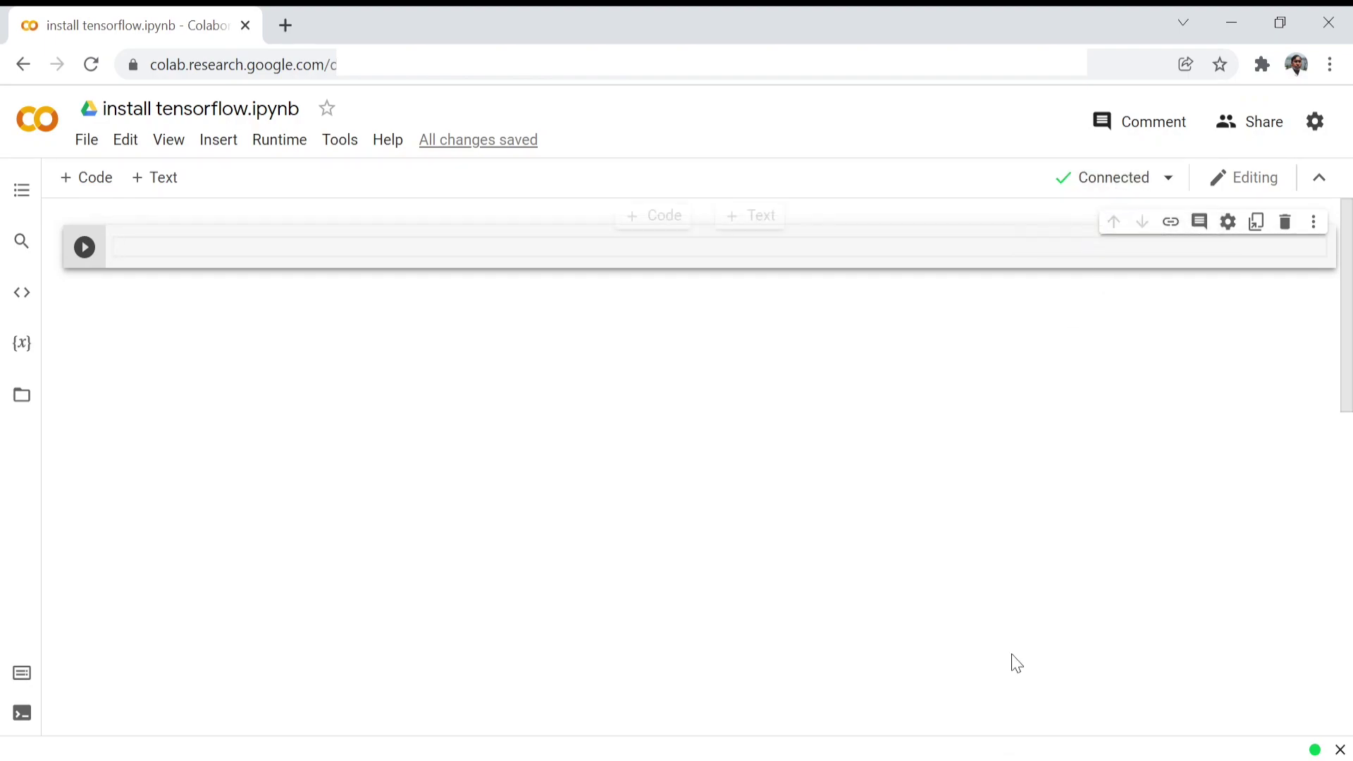
- Copy the '!pip uninstall tensorflow' line from the Notepad install notes
{"action": "key", "text": "alt+Tab"}
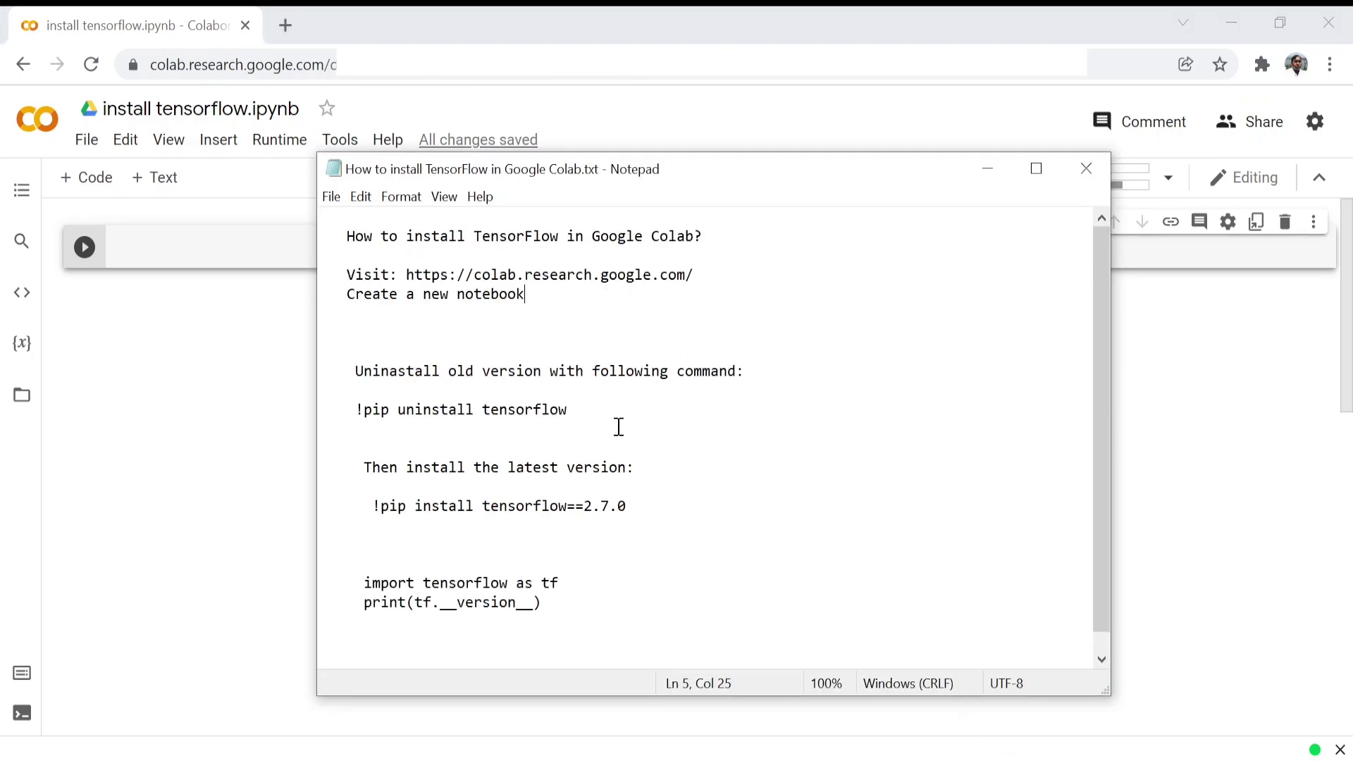
{"action": "left_click_drag", "start_coordinate": [590, 417], "coordinate": [354, 417]}
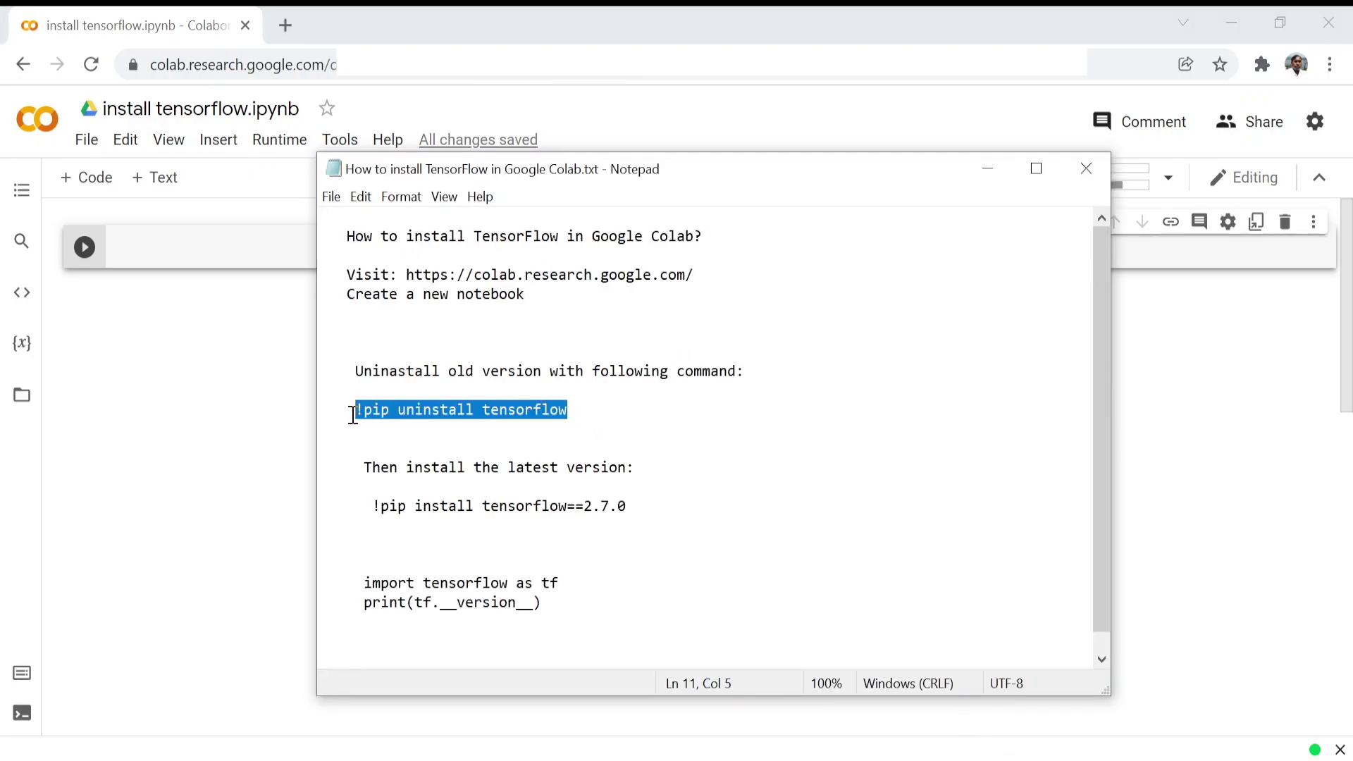
{"action": "right_click", "coordinate": [397, 409]}
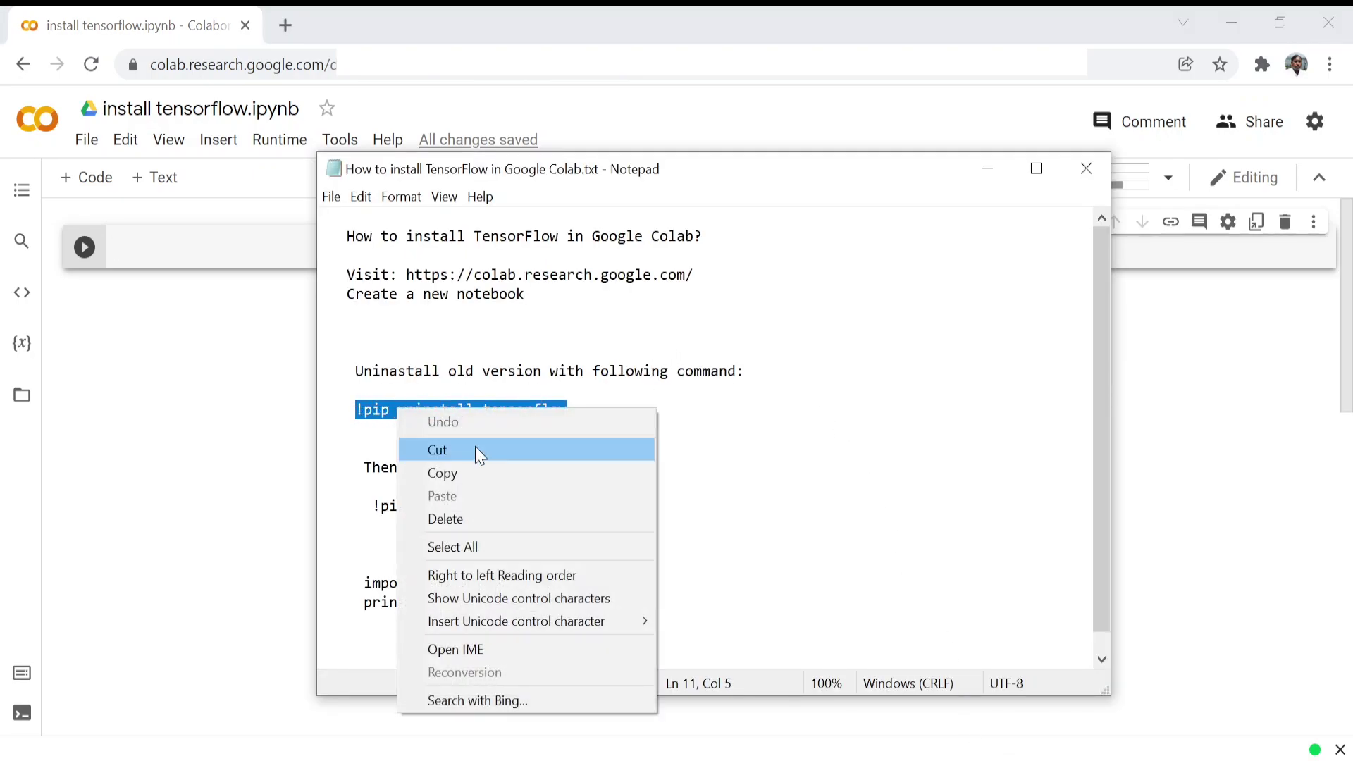
{"action": "left_click", "coordinate": [474, 483]}
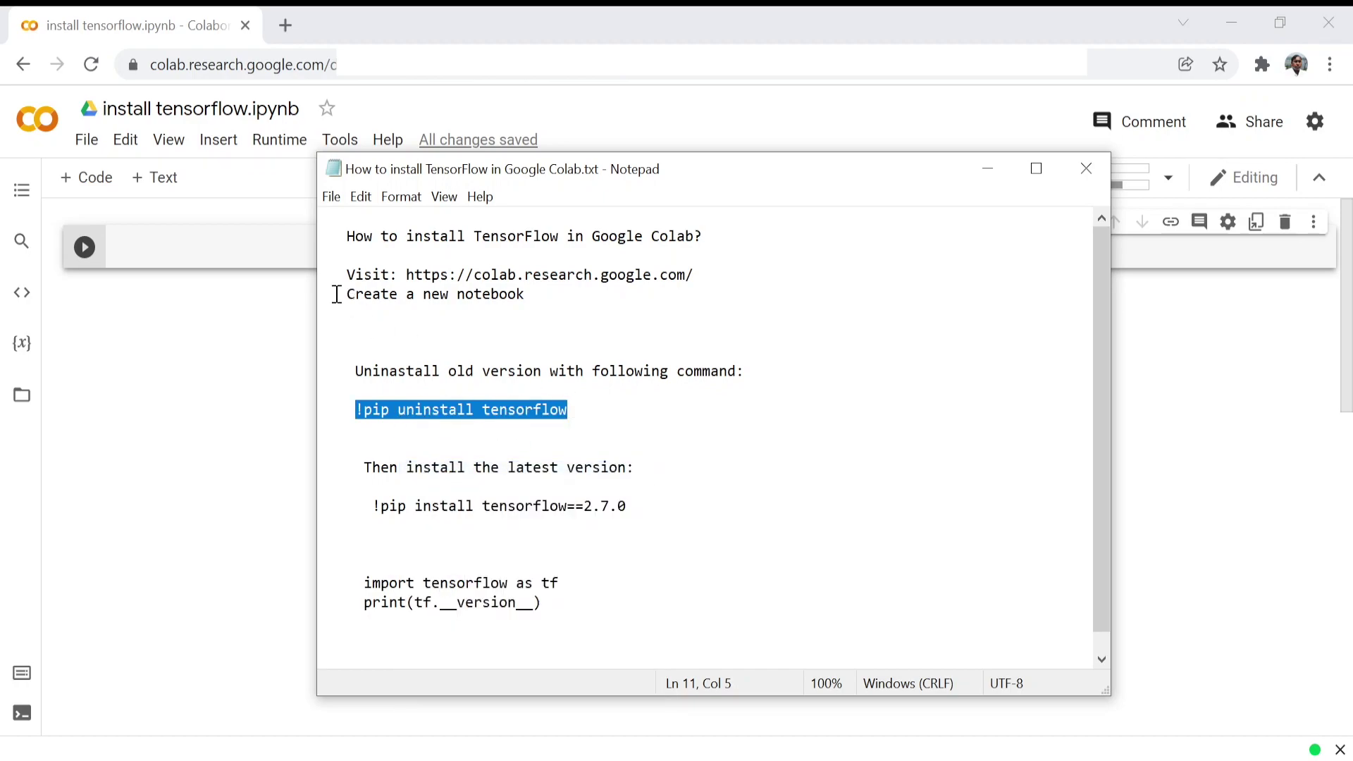
- Paste and run '!pip uninstall tensorflow' in the cell, confirming the removal prompt
{"action": "left_click", "coordinate": [248, 246]}
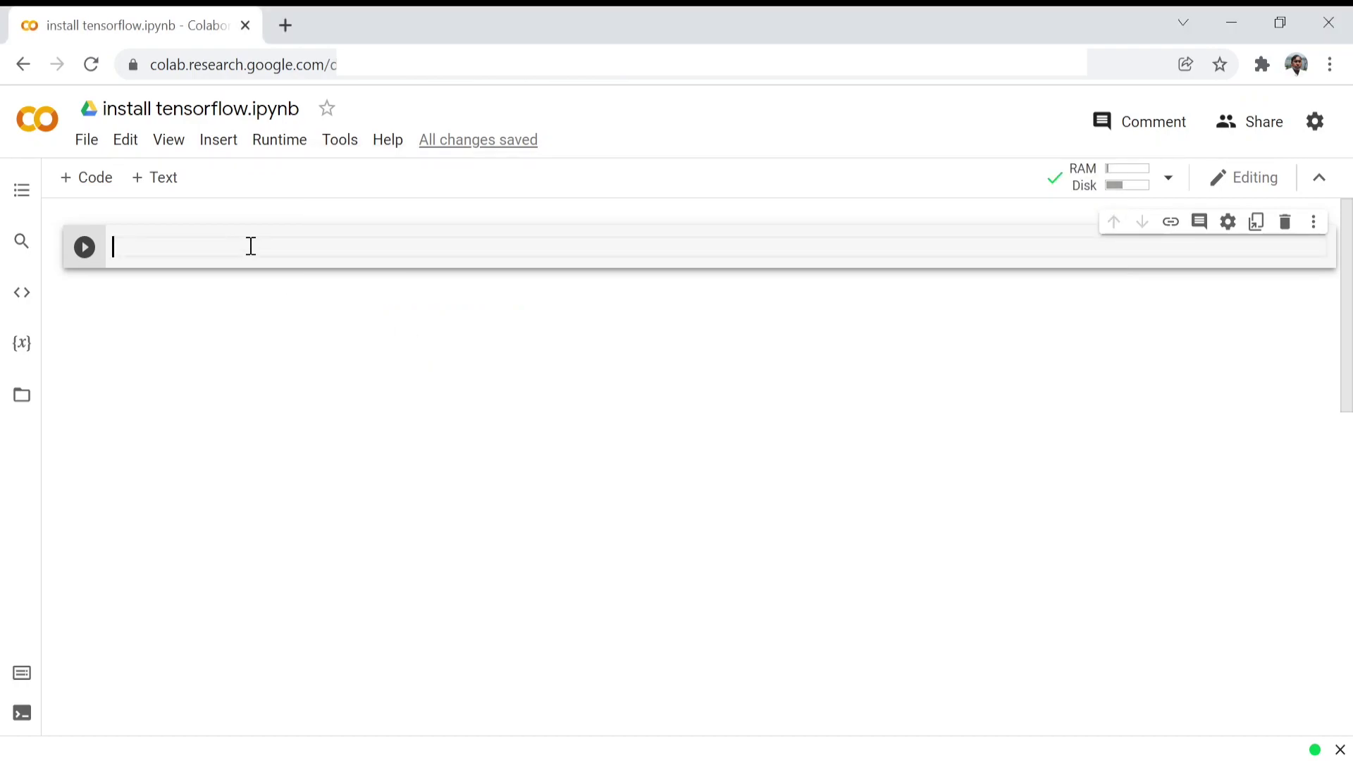
{"action": "key", "text": "ctrl+v"}
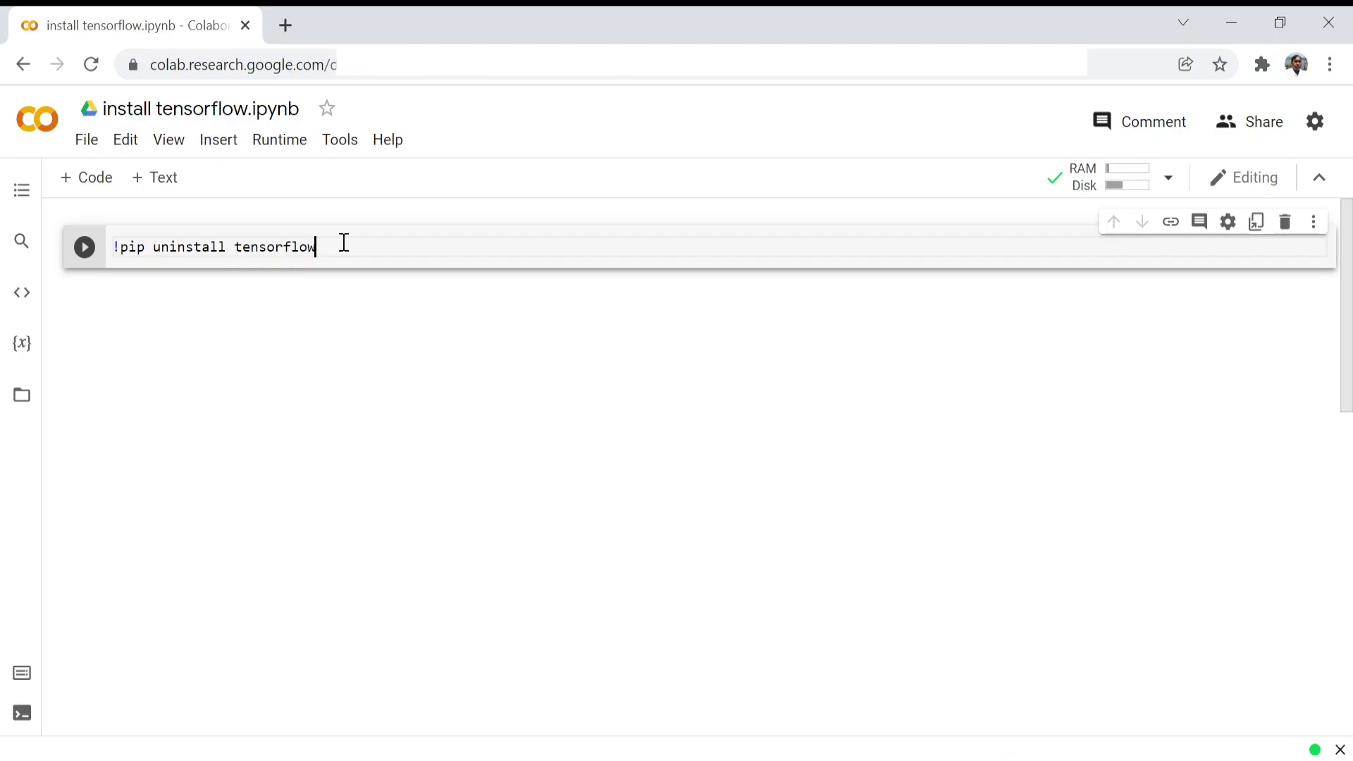
{"action": "left_click", "coordinate": [86, 252]}
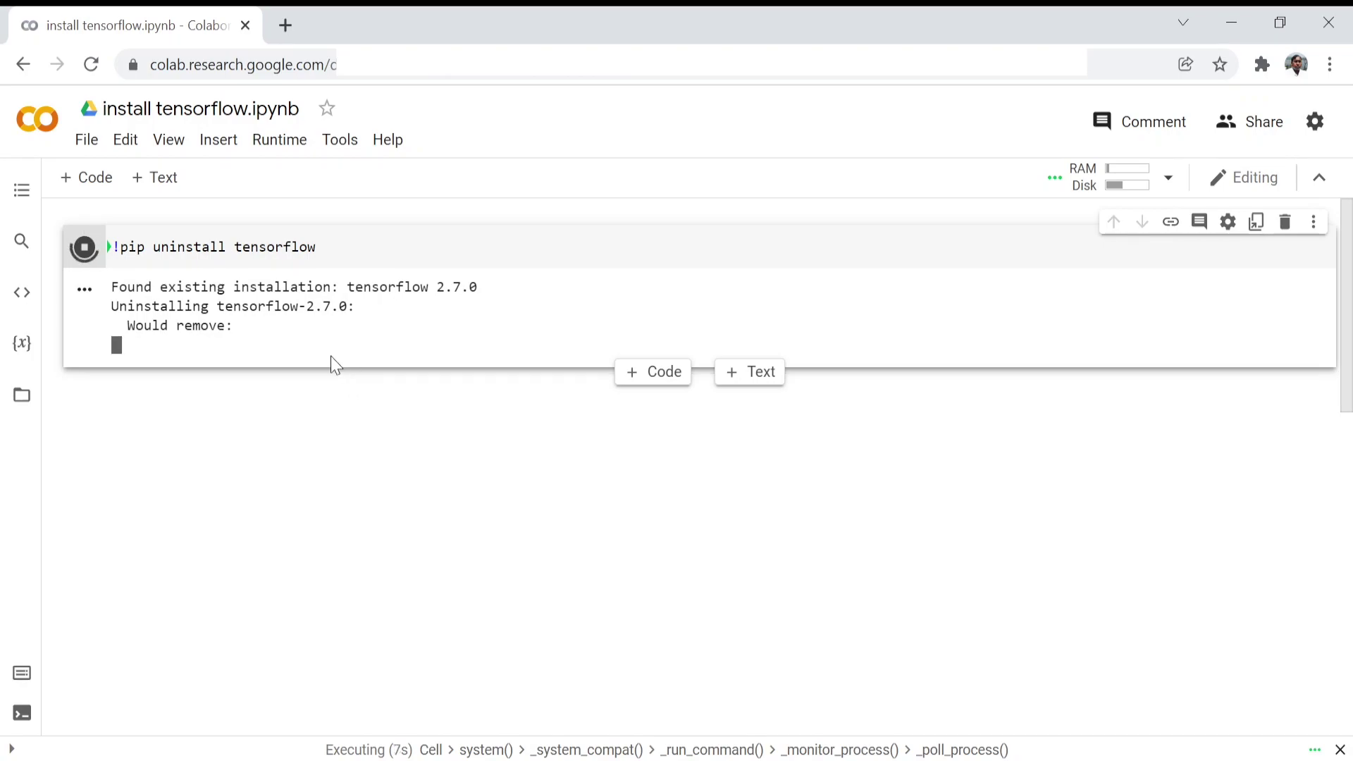
{"action": "type", "text": "y"}
{"action": "key", "text": "Return"}
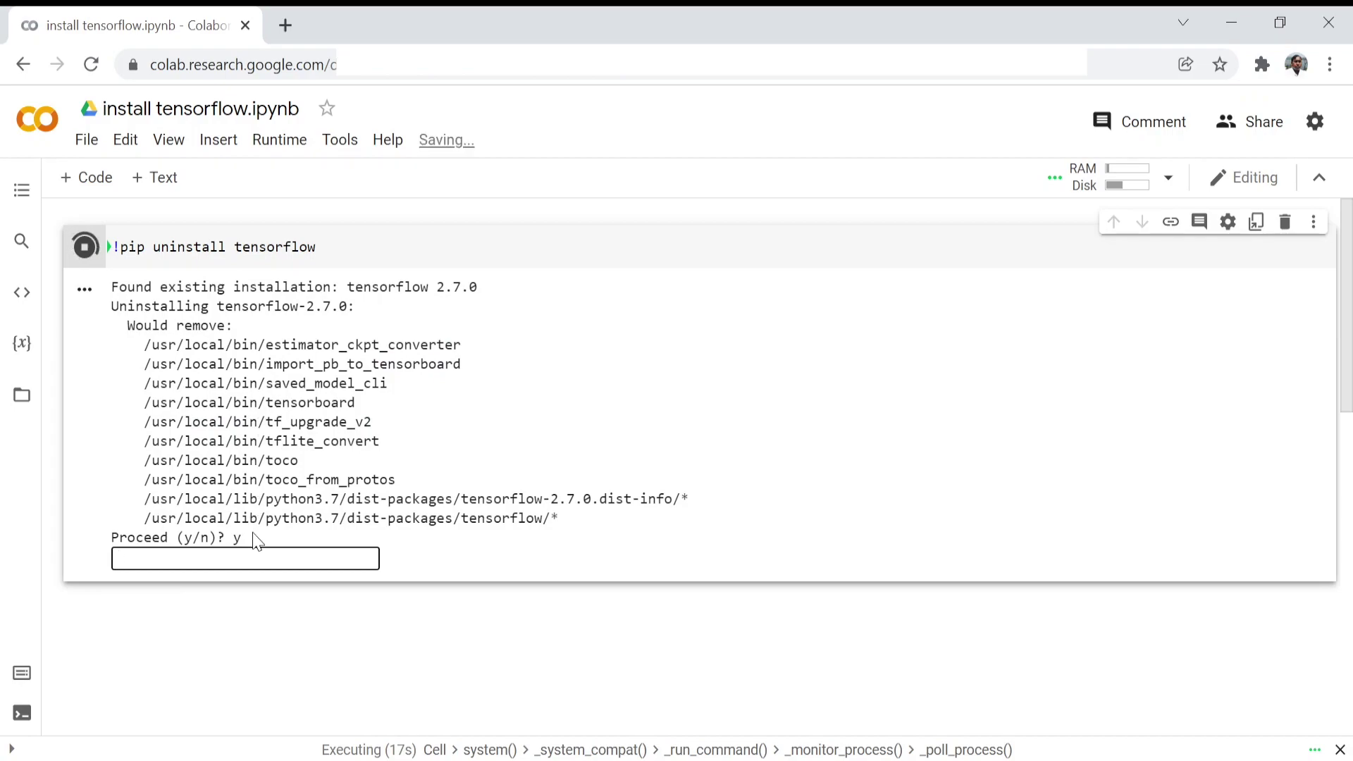
{"action": "type", "text": "y"}
{"action": "key", "text": "Return"}
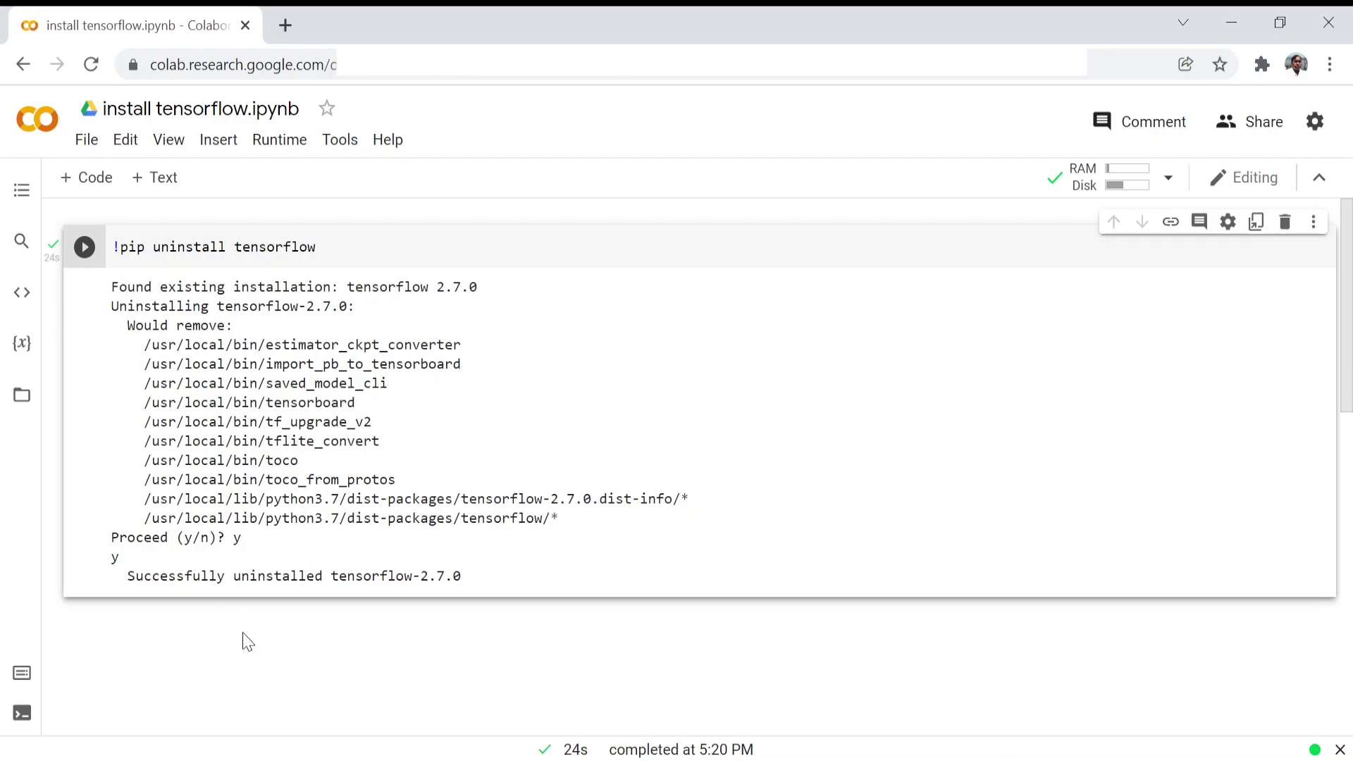
- Add a new code cell and copy the '!pip install tensorflow==2.7.0' line from Notepad
{"action": "left_click", "coordinate": [89, 181]}
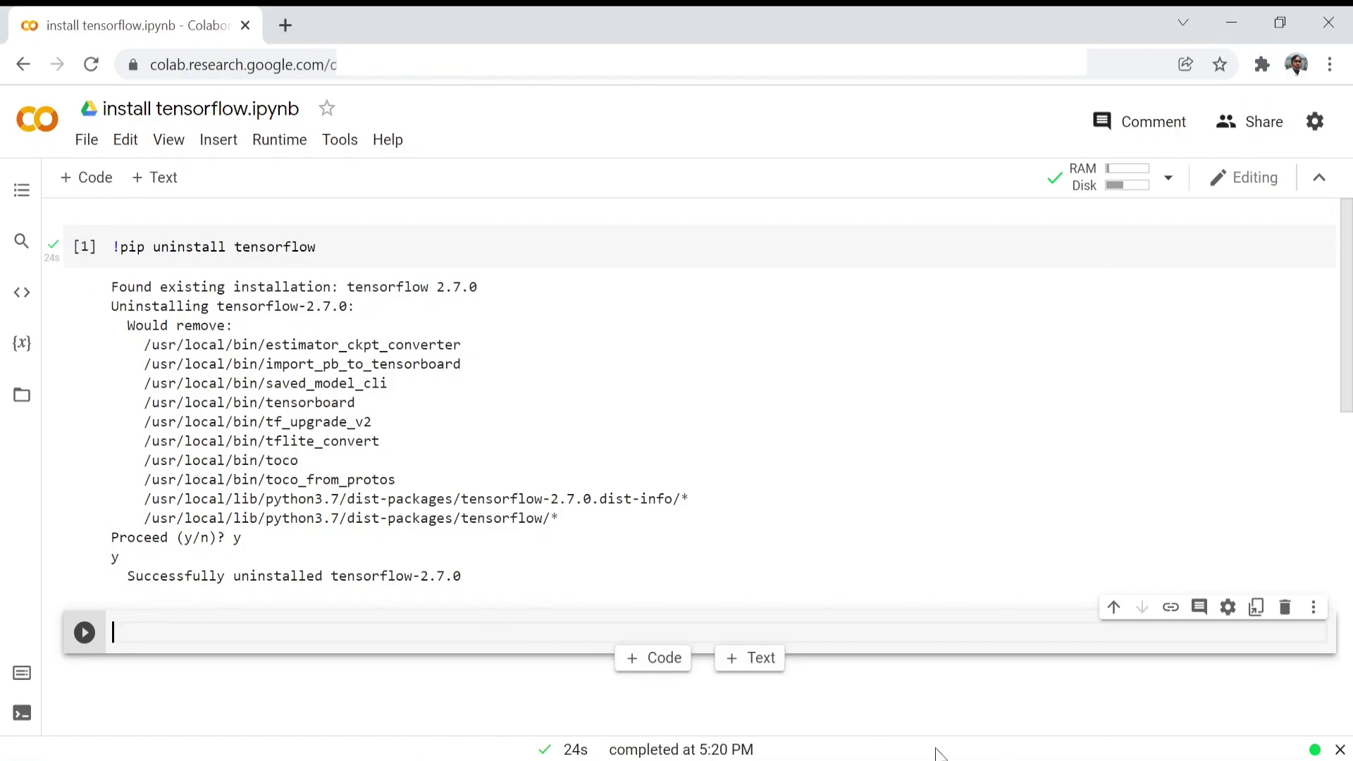
{"action": "left_click", "coordinate": [910, 760]}
{"action": "left_click", "coordinate": [699, 543]}
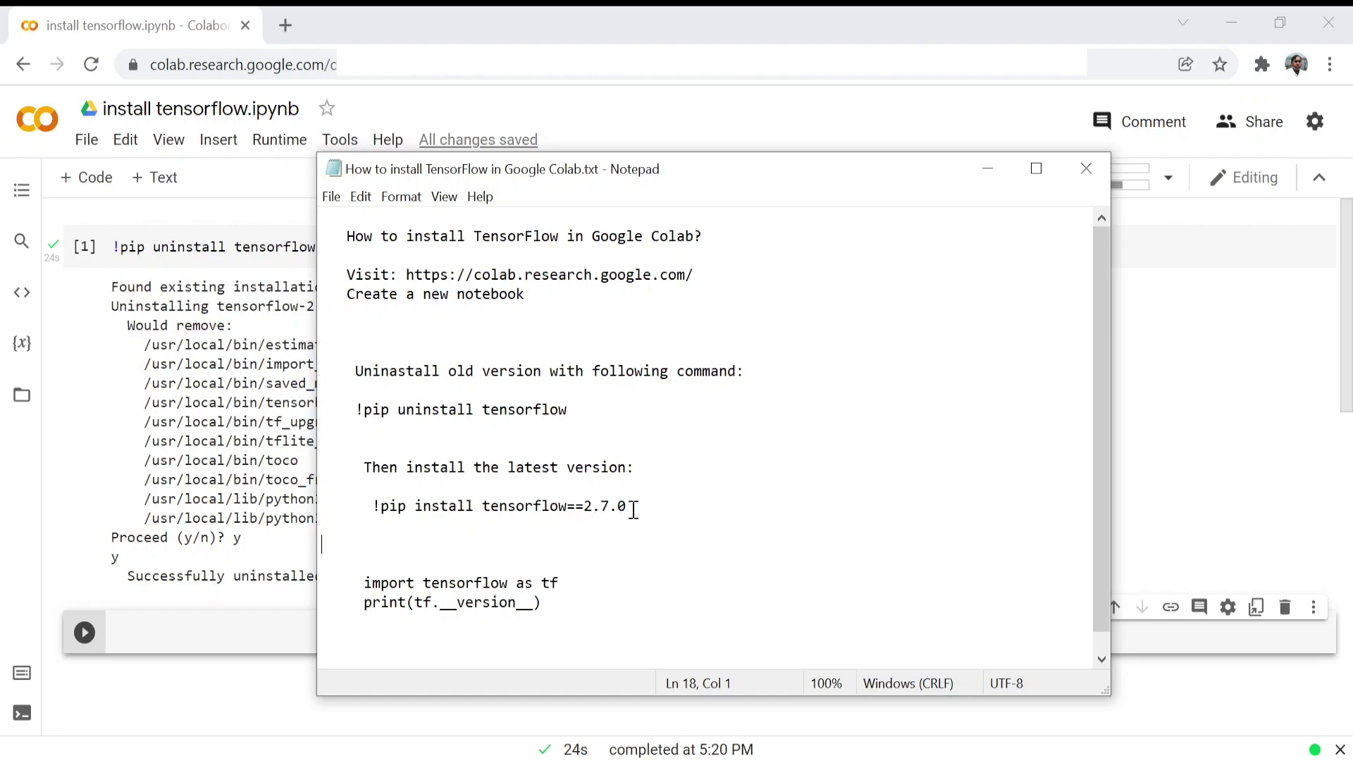
{"action": "left_click_drag", "start_coordinate": [633, 508], "coordinate": [372, 507]}
{"action": "right_click", "coordinate": [400, 518]}
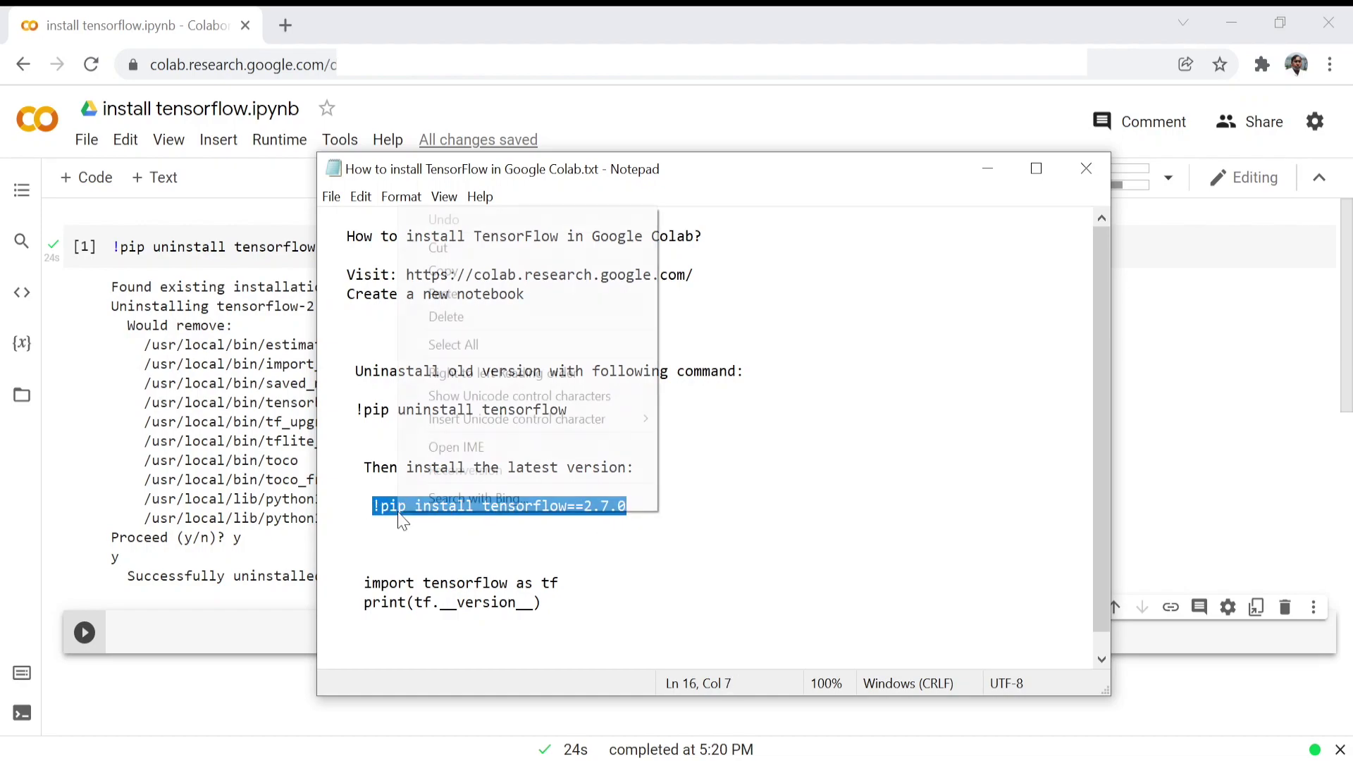
{"action": "left_click", "coordinate": [462, 271]}
{"action": "left_click", "coordinate": [199, 641]}
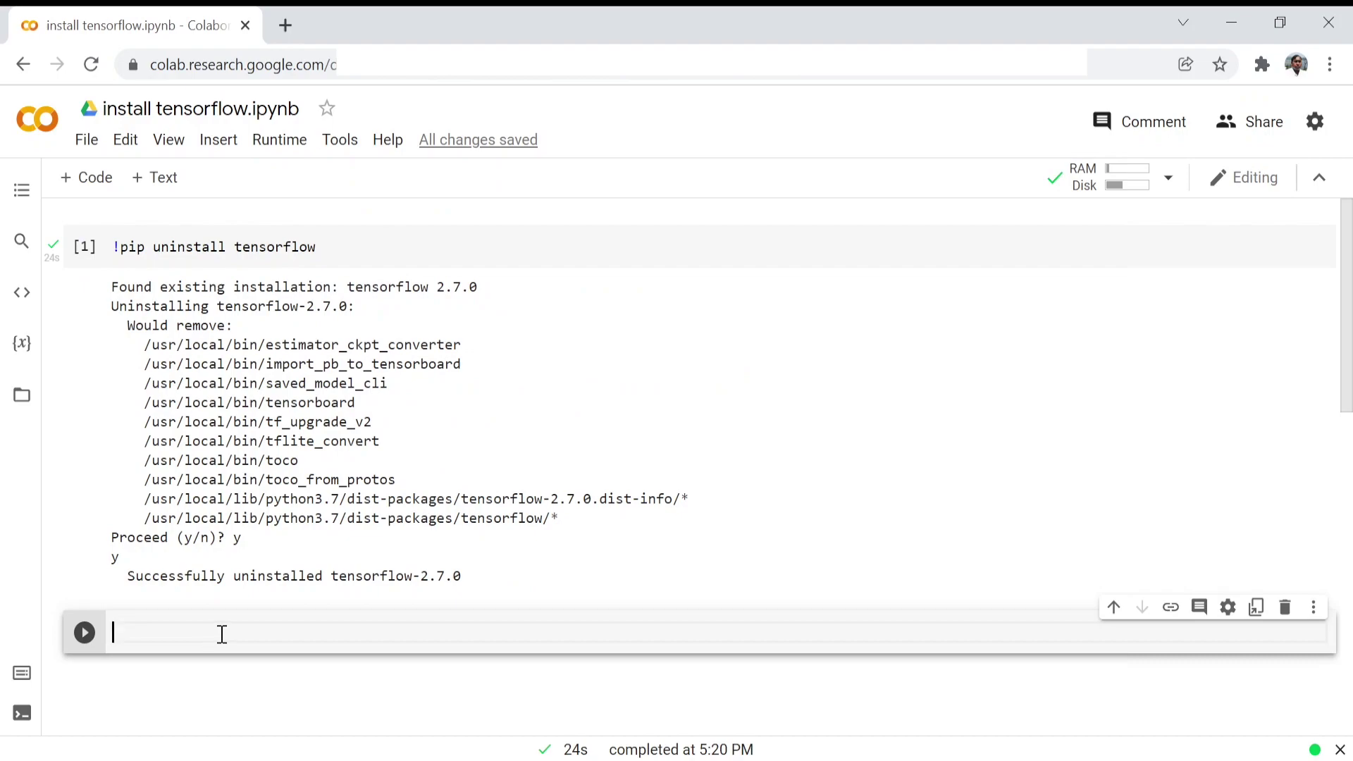
- Paste '!pip install tensorflow==2.7.0' into the new cell and run it
{"action": "key", "text": "ctrl+v"}
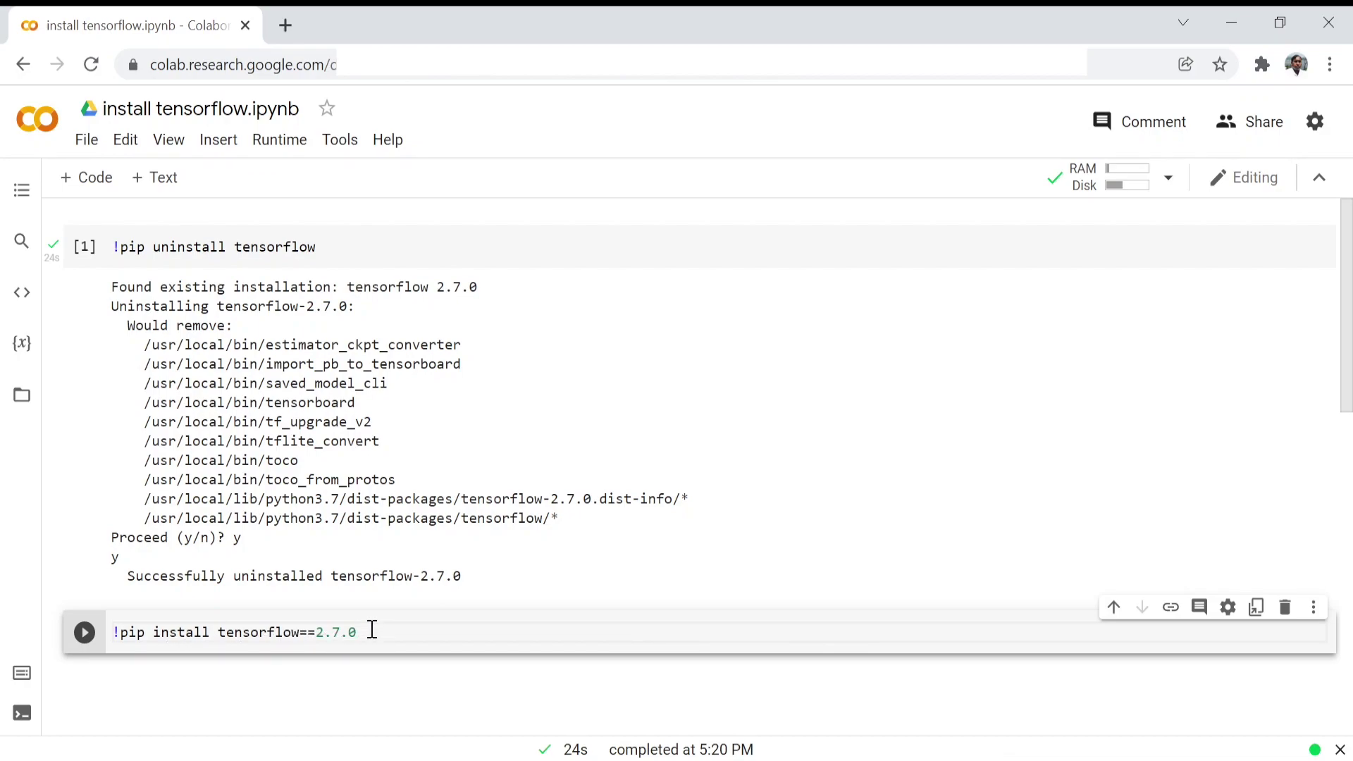
{"action": "left_click_drag", "start_coordinate": [361, 631], "coordinate": [318, 632]}
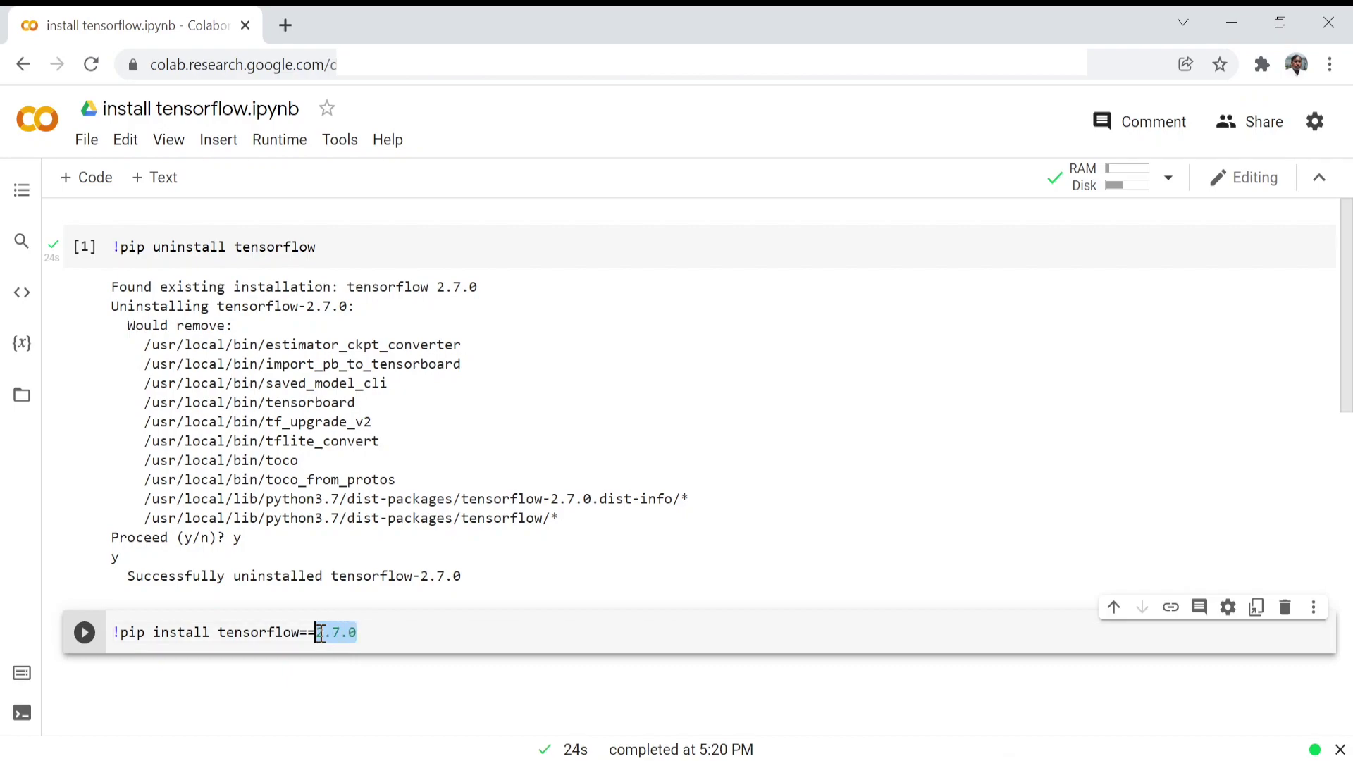
{"action": "left_click", "coordinate": [379, 631]}
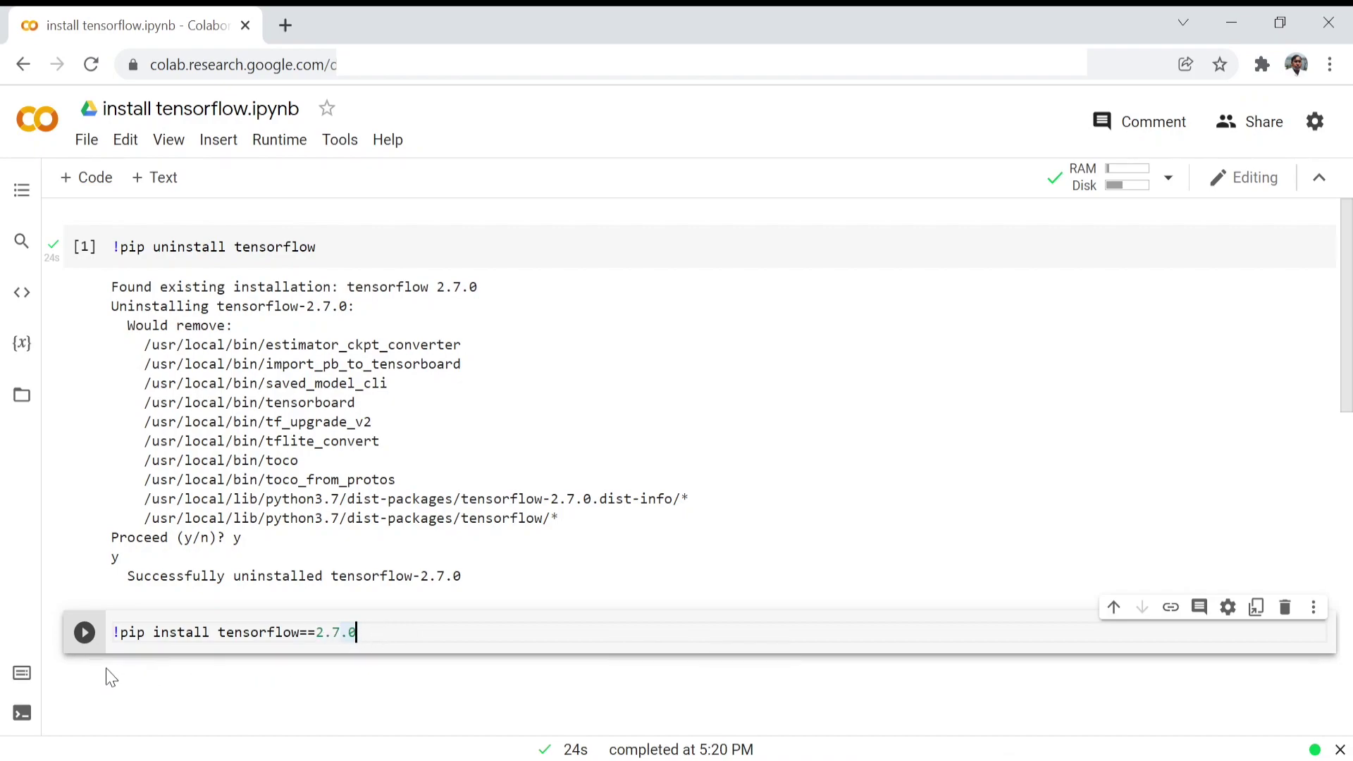
{"action": "left_click", "coordinate": [83, 634]}
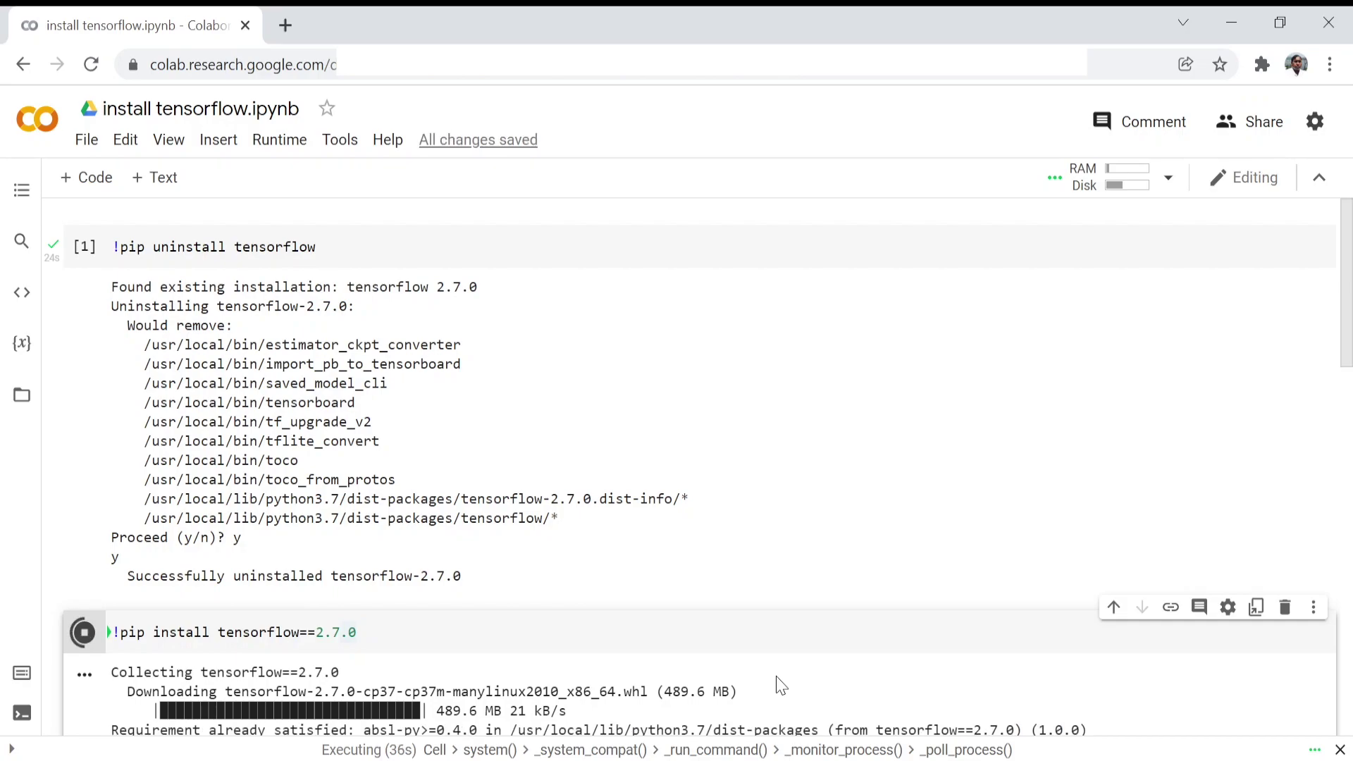
{"action": "scroll", "coordinate": [777, 685], "scroll_direction": "down", "scroll_amount": 4}
{"action": "scroll", "coordinate": [777, 677], "scroll_direction": "up", "scroll_amount": 1}
{"action": "scroll", "coordinate": [778, 672], "scroll_direction": "down", "scroll_amount": 2}
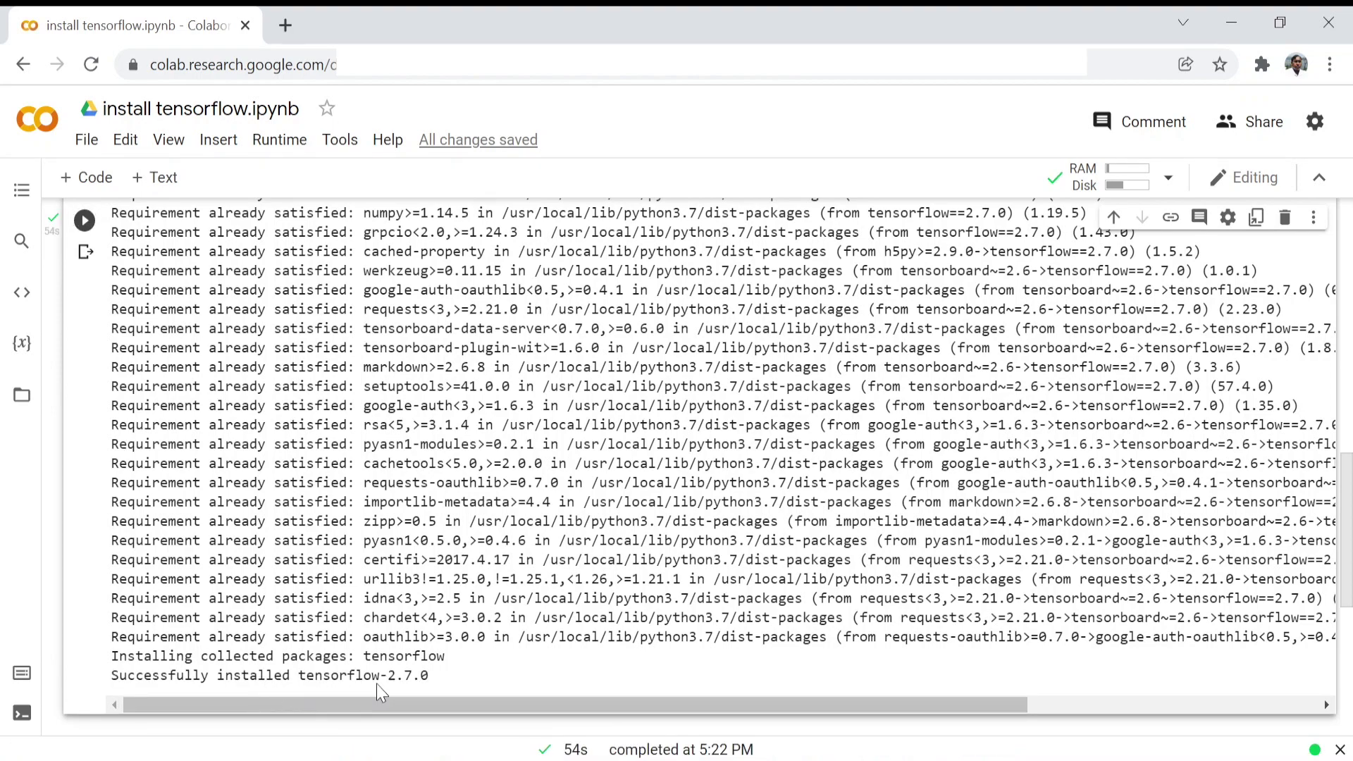
- Add a third code cell and copy the TensorFlow import and print-version lines from Notepad
{"action": "left_click", "coordinate": [1169, 178]}
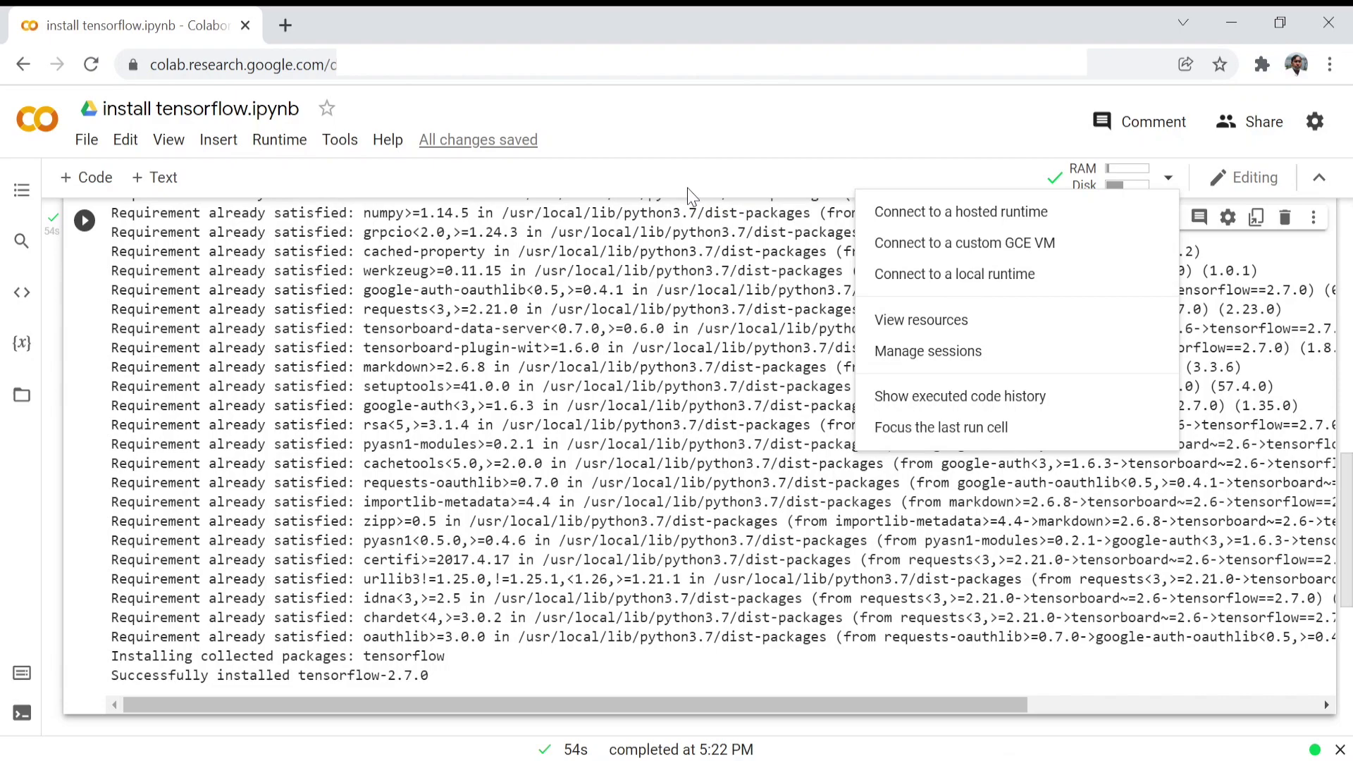
{"action": "scroll", "coordinate": [1193, 483], "scroll_direction": "down", "scroll_amount": 5}
{"action": "scroll", "coordinate": [201, 591], "scroll_direction": "up", "scroll_amount": 3}
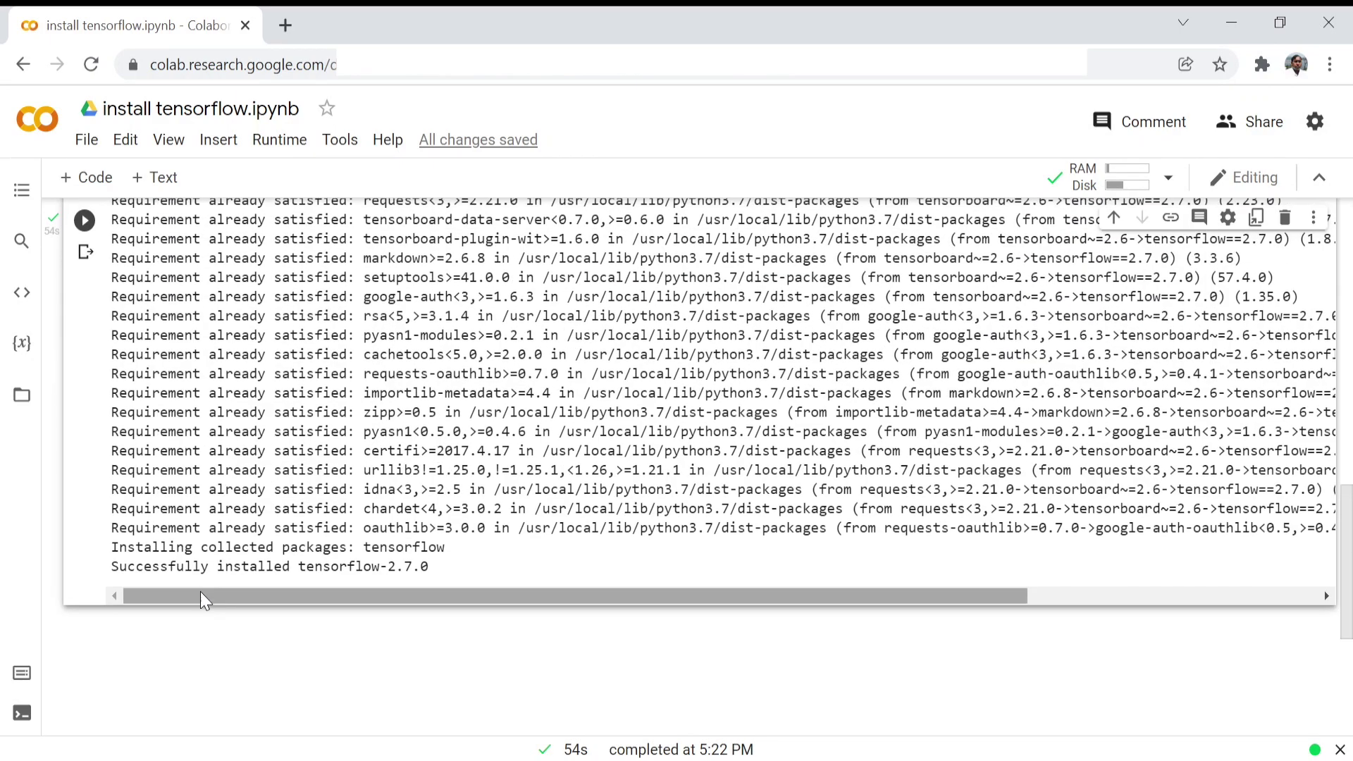
{"action": "scroll", "coordinate": [172, 582], "scroll_direction": "down", "scroll_amount": 1}
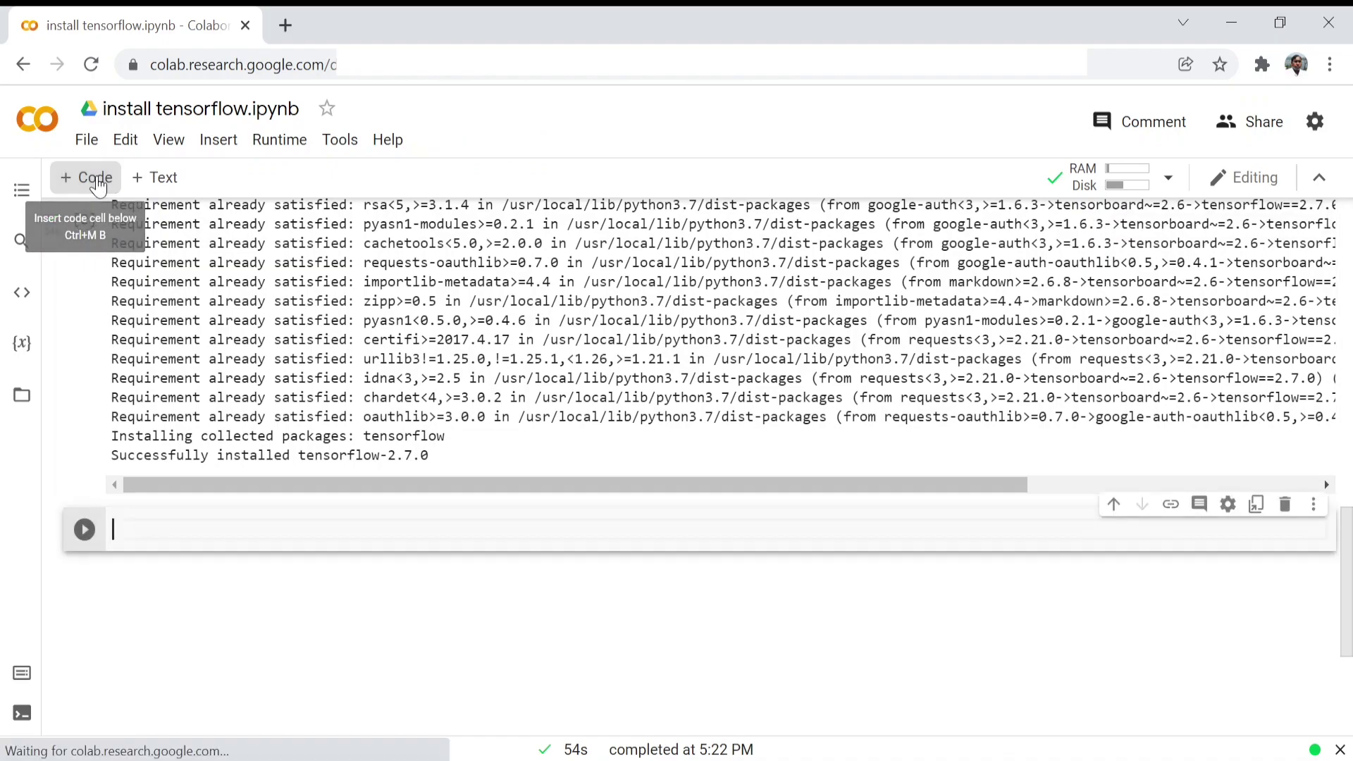
{"action": "left_click", "coordinate": [96, 181]}
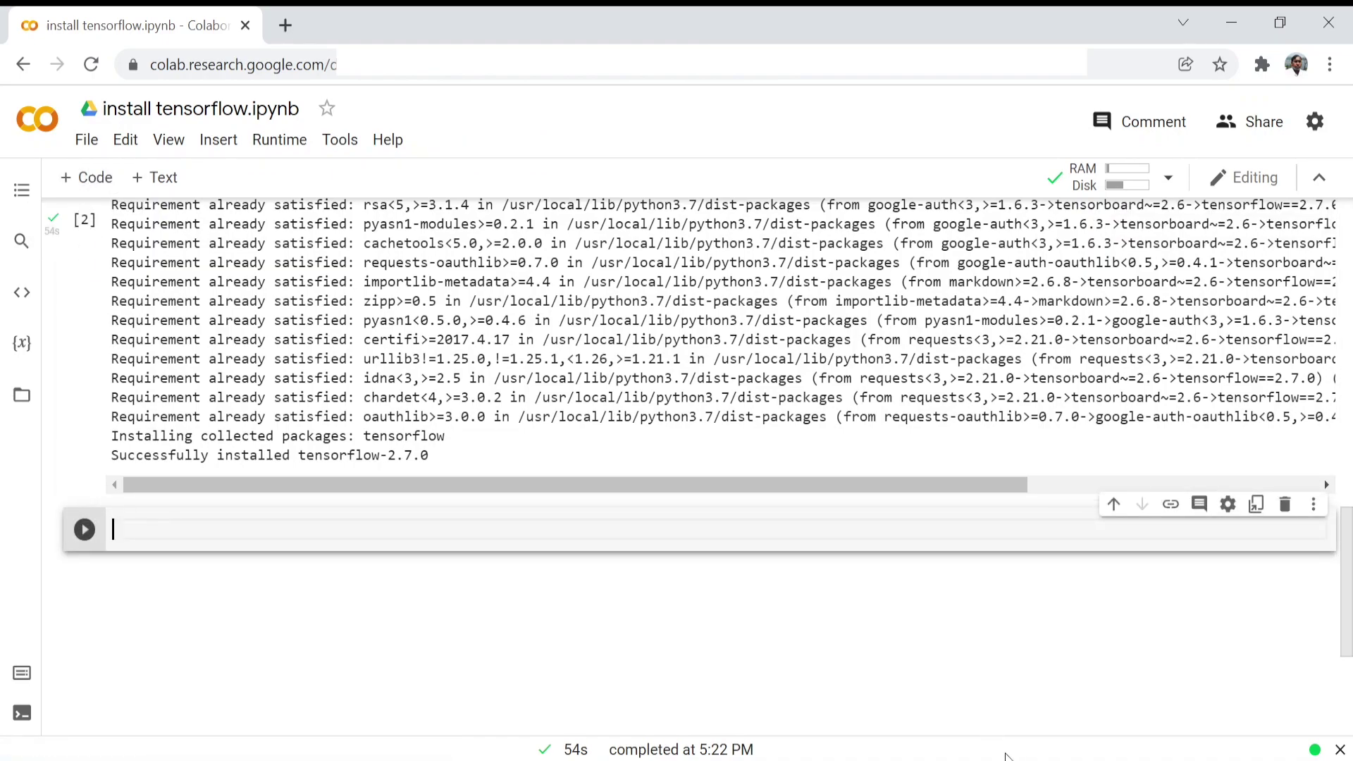
{"action": "key", "text": "alt+Tab"}
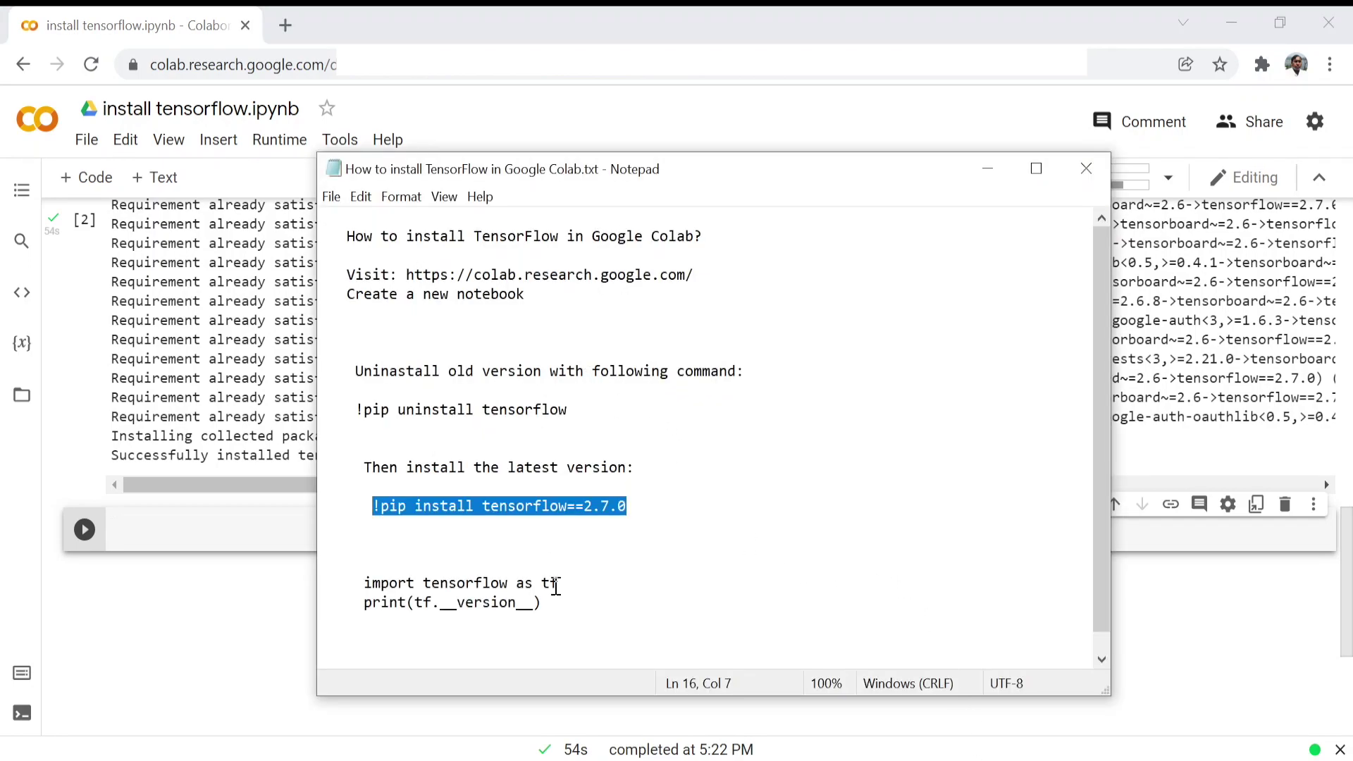
{"action": "left_click_drag", "start_coordinate": [571, 605], "coordinate": [306, 588]}
{"action": "right_click", "coordinate": [354, 589]}
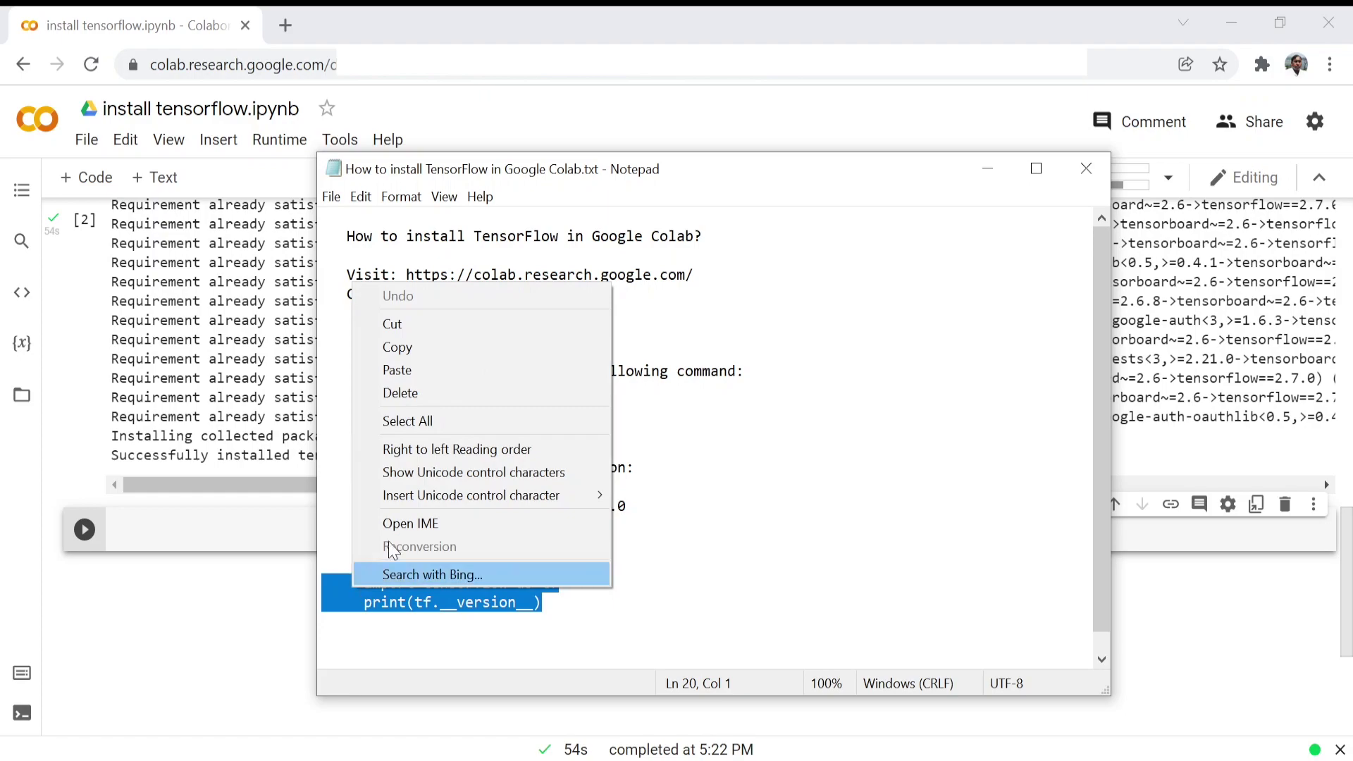
{"action": "left_click", "coordinate": [425, 354]}
{"action": "left_click", "coordinate": [207, 519]}
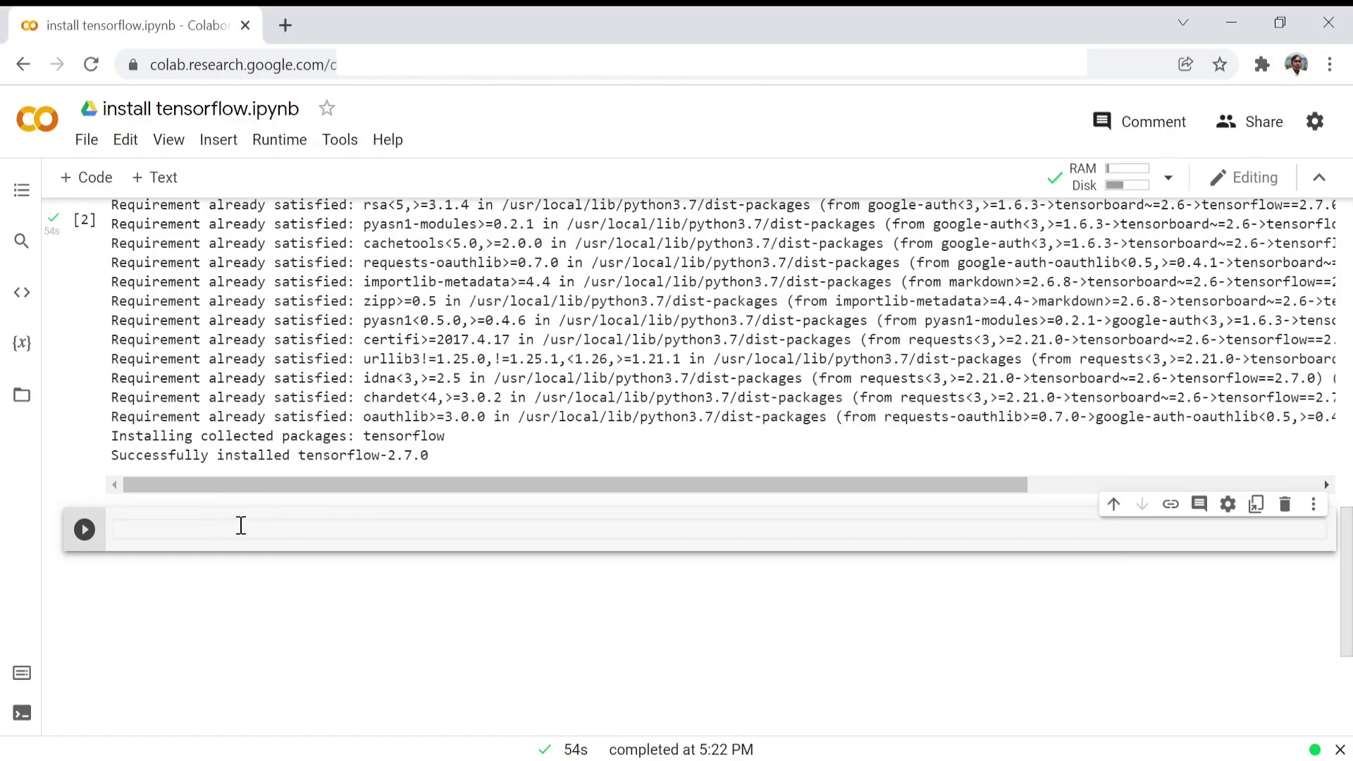
- Paste the import and print-version code, remove its leading indentation, and run the cell
{"action": "key", "text": "ctrl+v"}
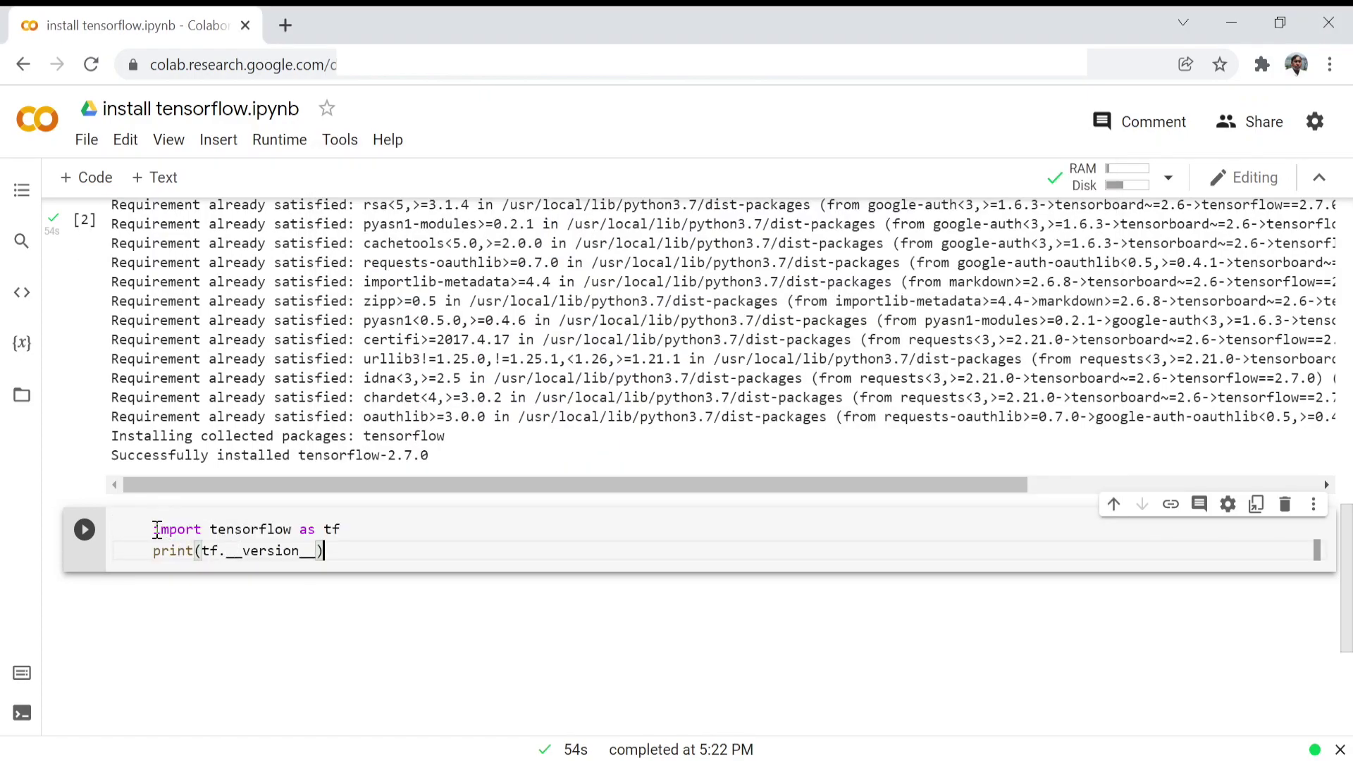
{"action": "left_click", "coordinate": [153, 530]}
{"action": "key", "text": "BackSpace"}
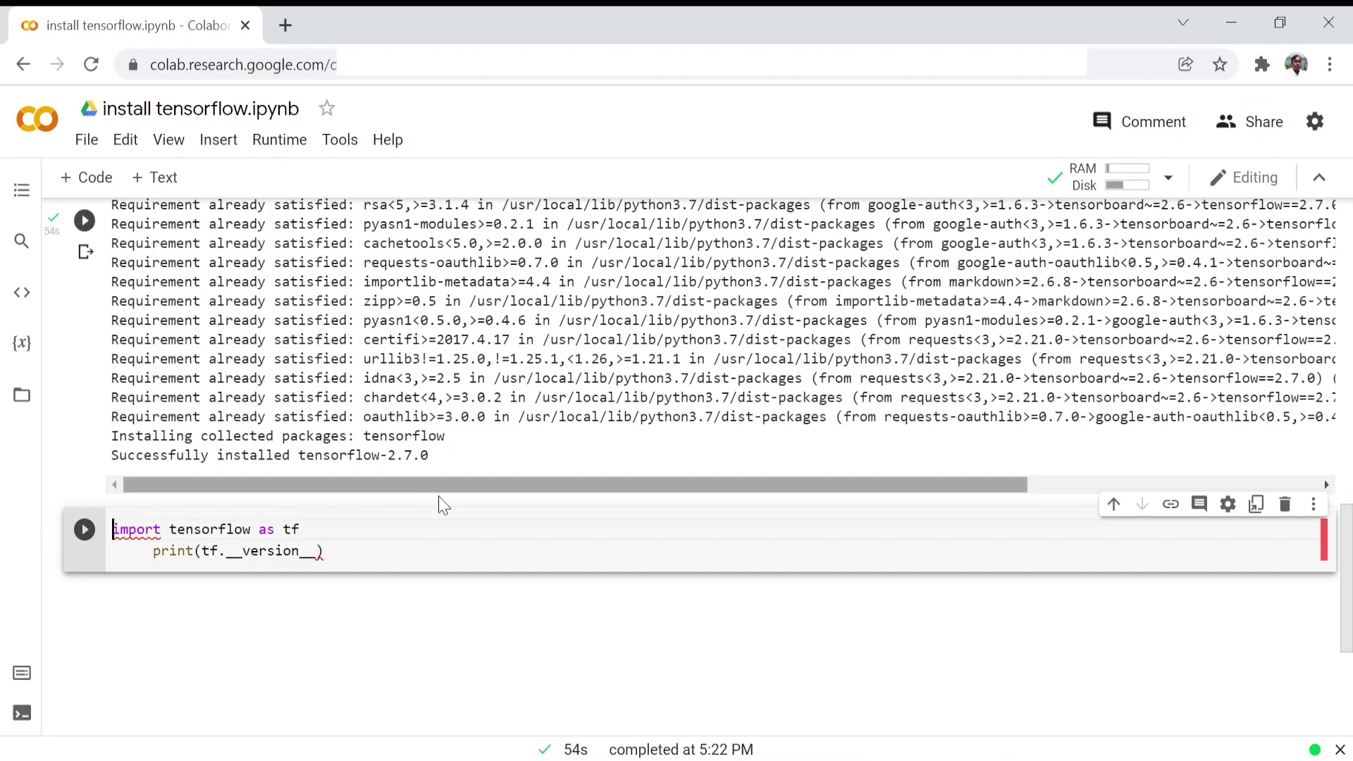
{"action": "left_click", "coordinate": [153, 551]}
{"action": "key", "text": "BackSpace"}
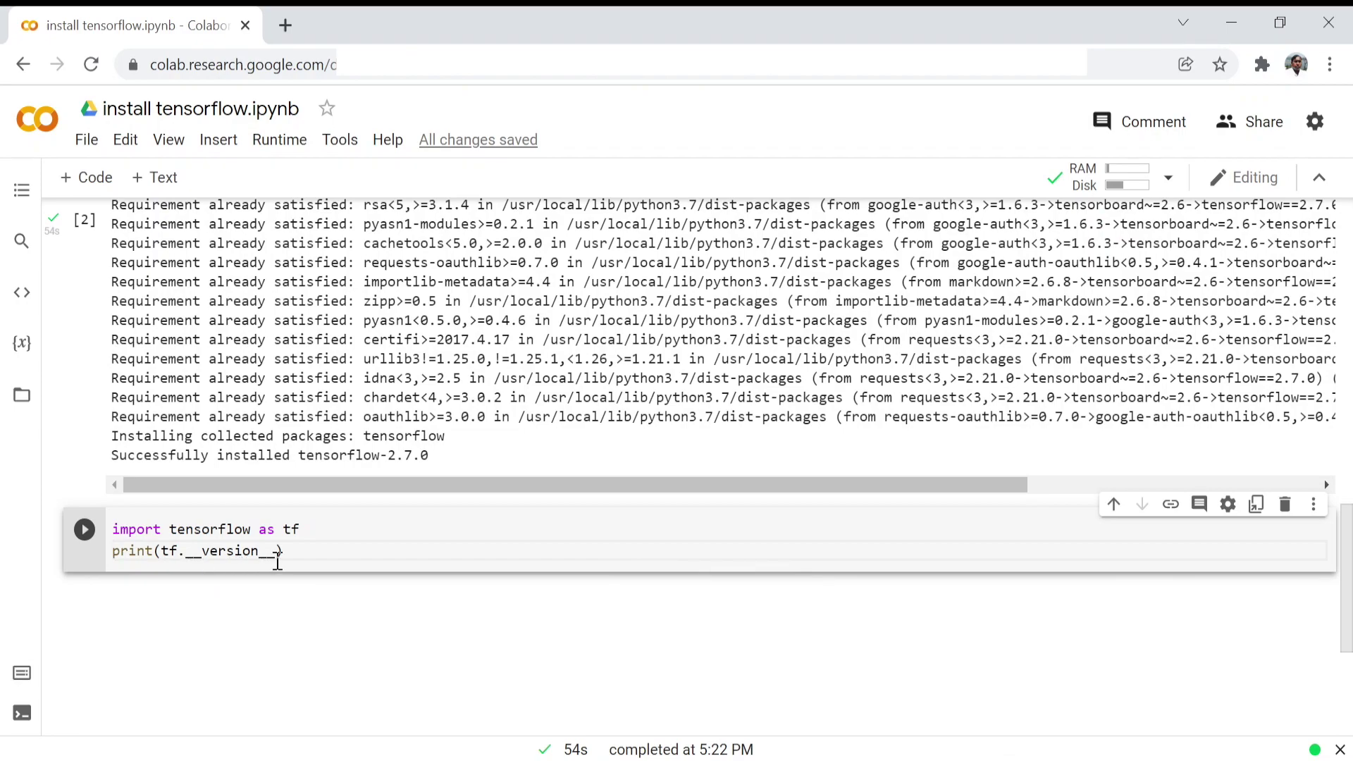
{"action": "left_click", "coordinate": [291, 554]}
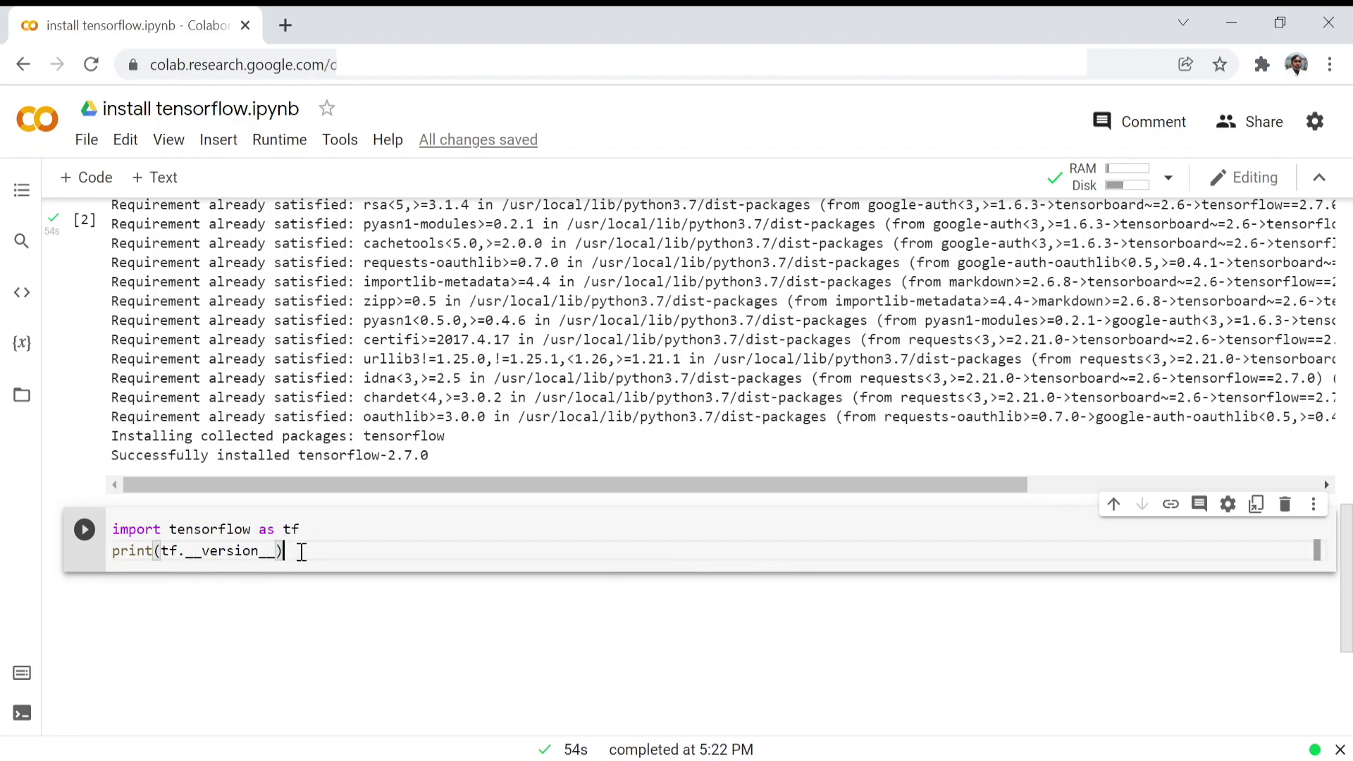
{"action": "left_click", "coordinate": [84, 536]}
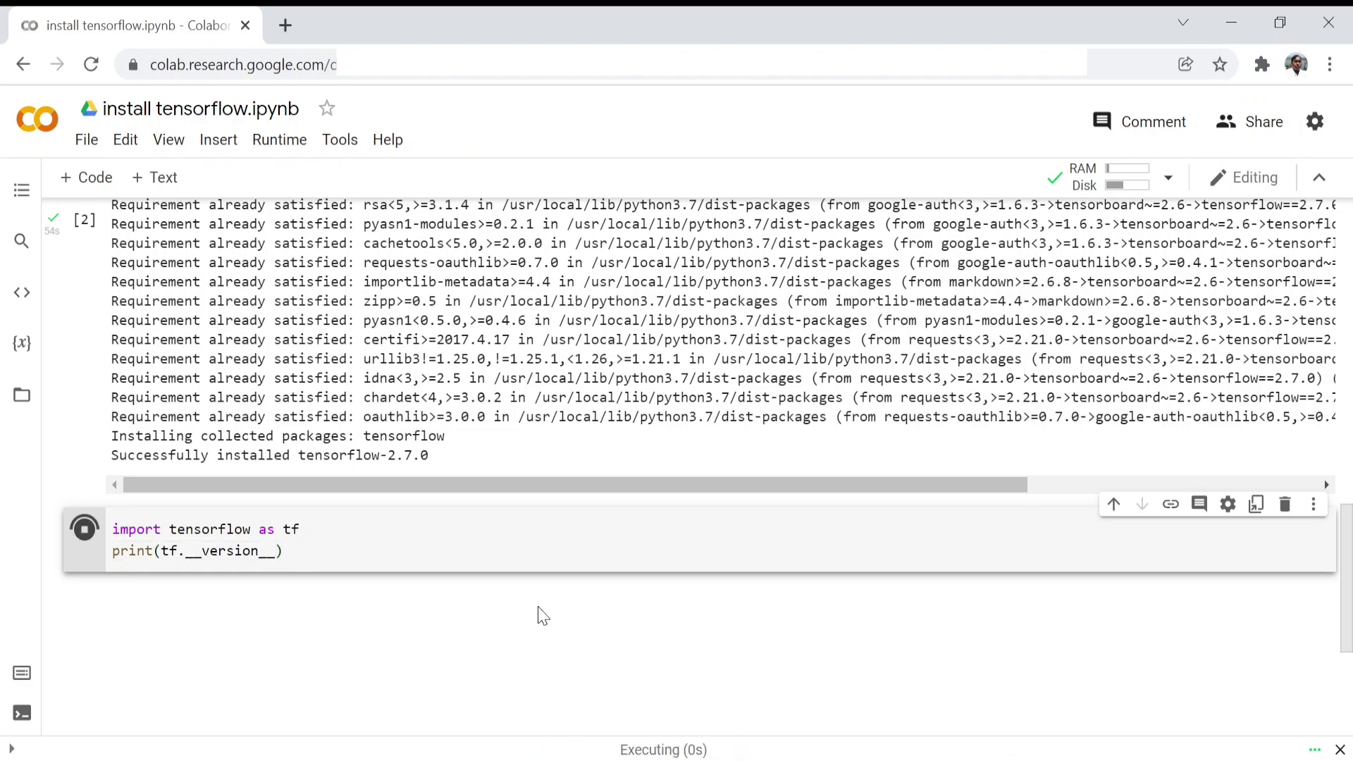